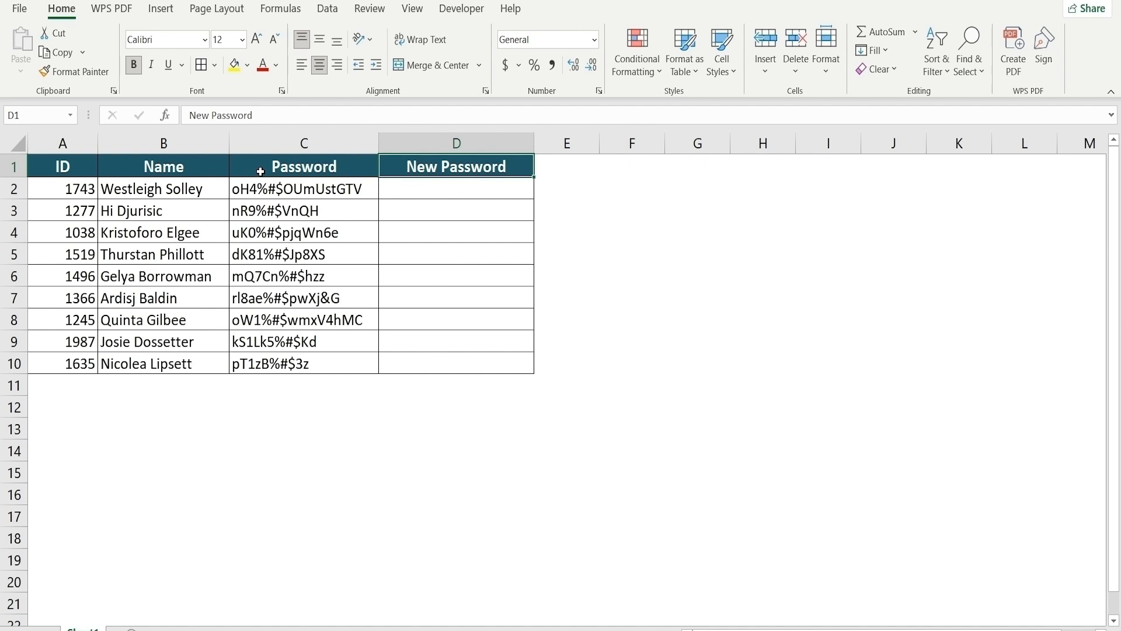
Select the original passwords in C2:C10, then move to D2 for the first example
{"action": "left_click_drag", "start_coordinate": [262, 189], "coordinate": [296, 365]}
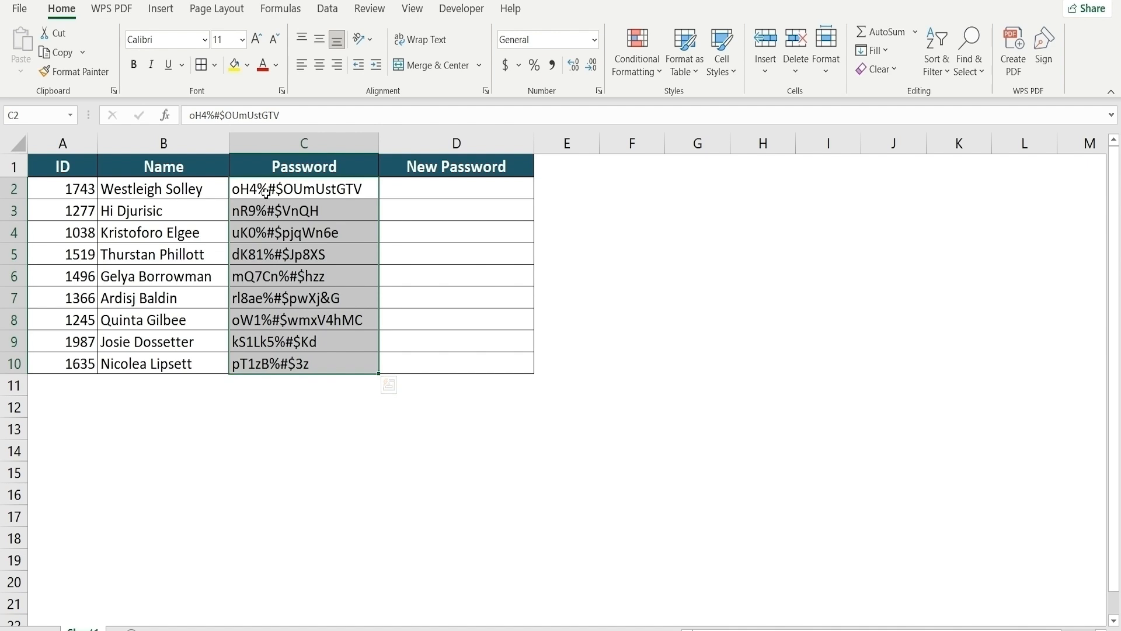
{"action": "left_click", "coordinate": [409, 190]}
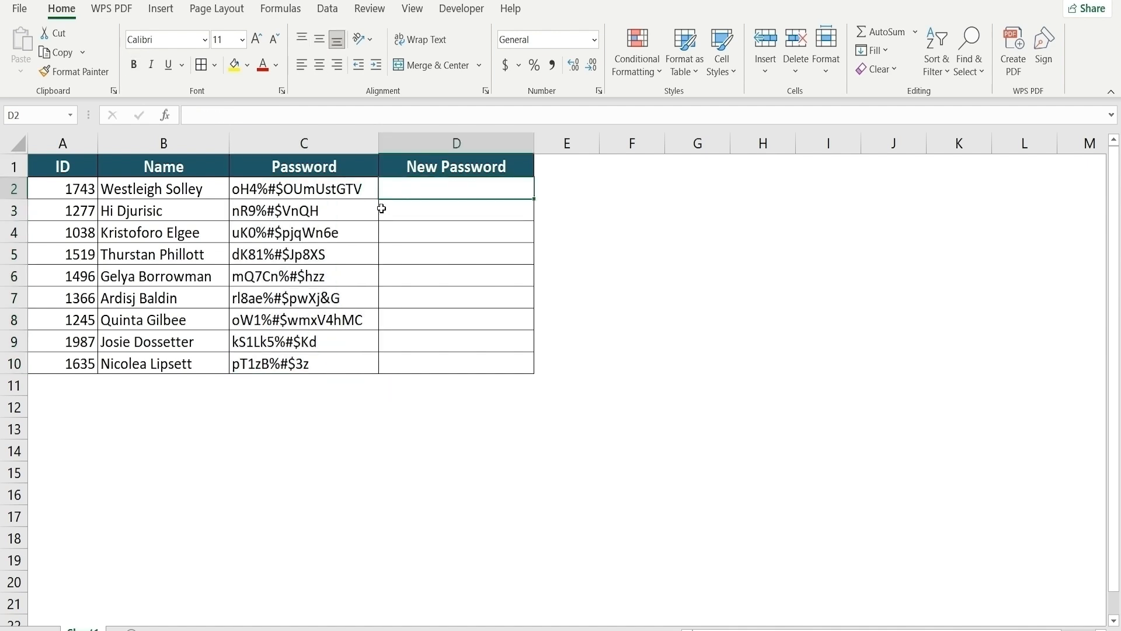
{"action": "left_click_drag", "start_coordinate": [285, 193], "coordinate": [283, 357]}
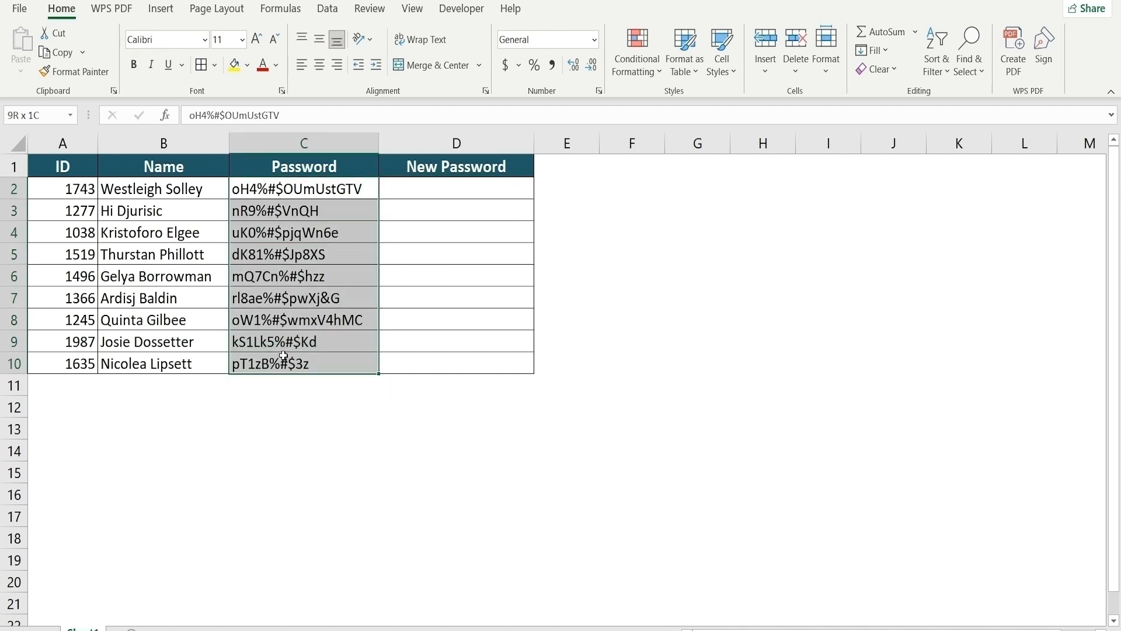
{"action": "left_click", "coordinate": [413, 177]}
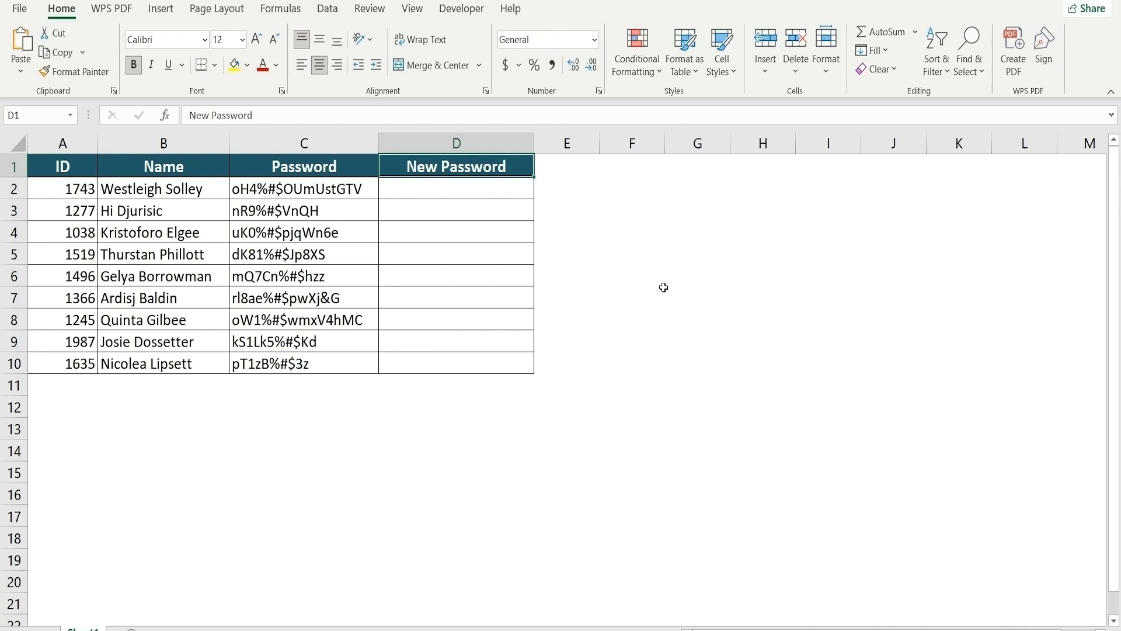
{"action": "left_click", "coordinate": [477, 194]}
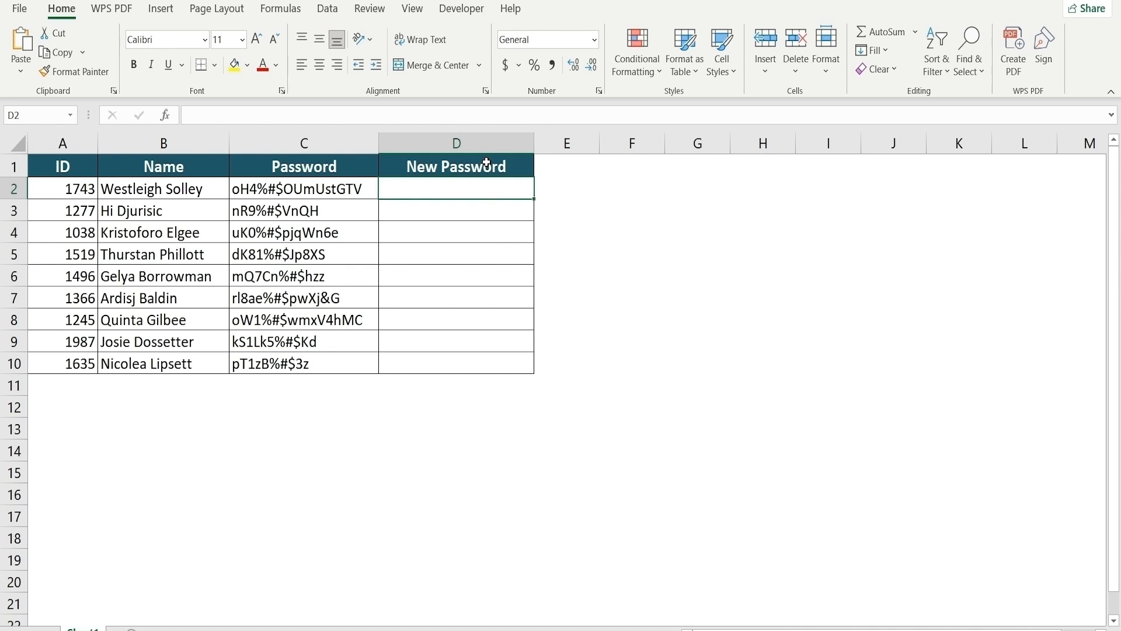
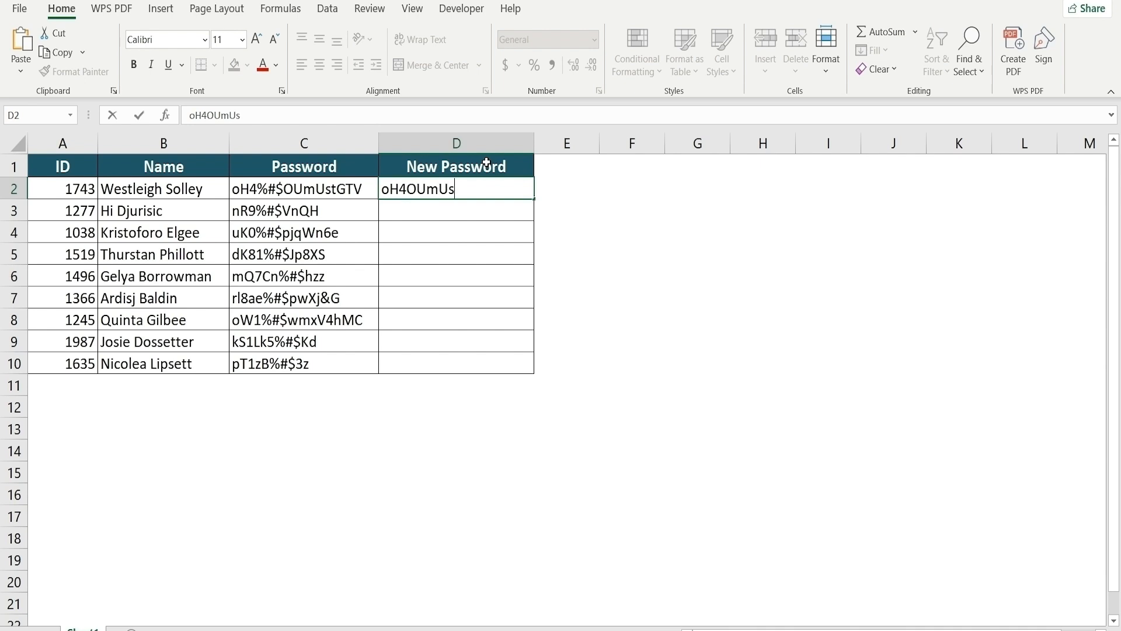
{"action": "key", "text": "Return"}
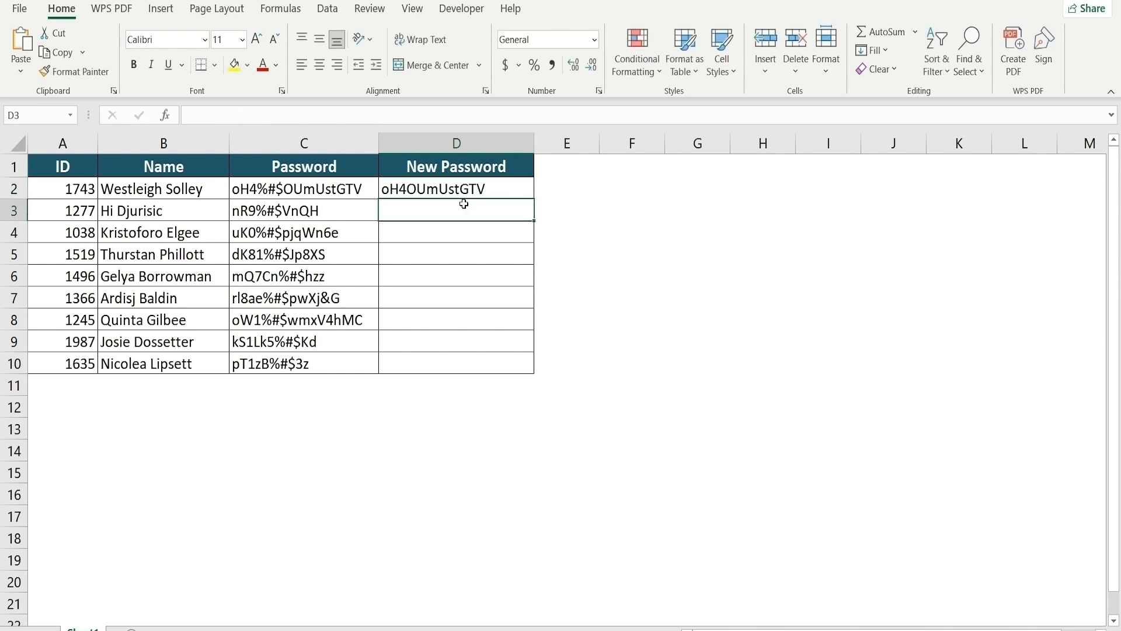
{"action": "left_click", "coordinate": [324, 11]}
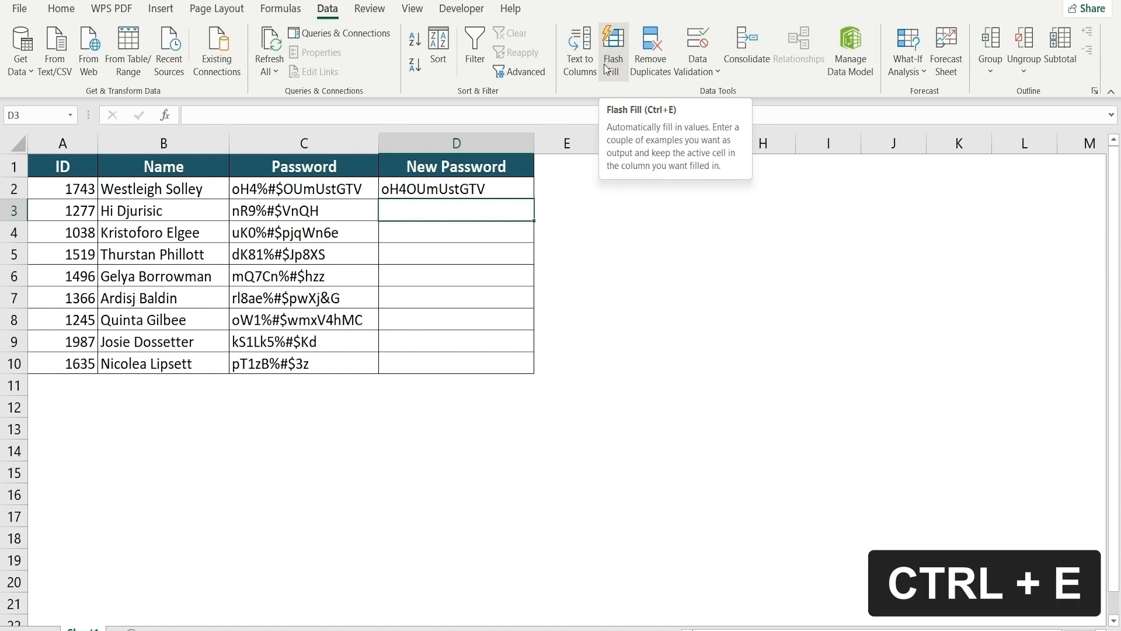
{"action": "key", "text": "ctrl+e"}
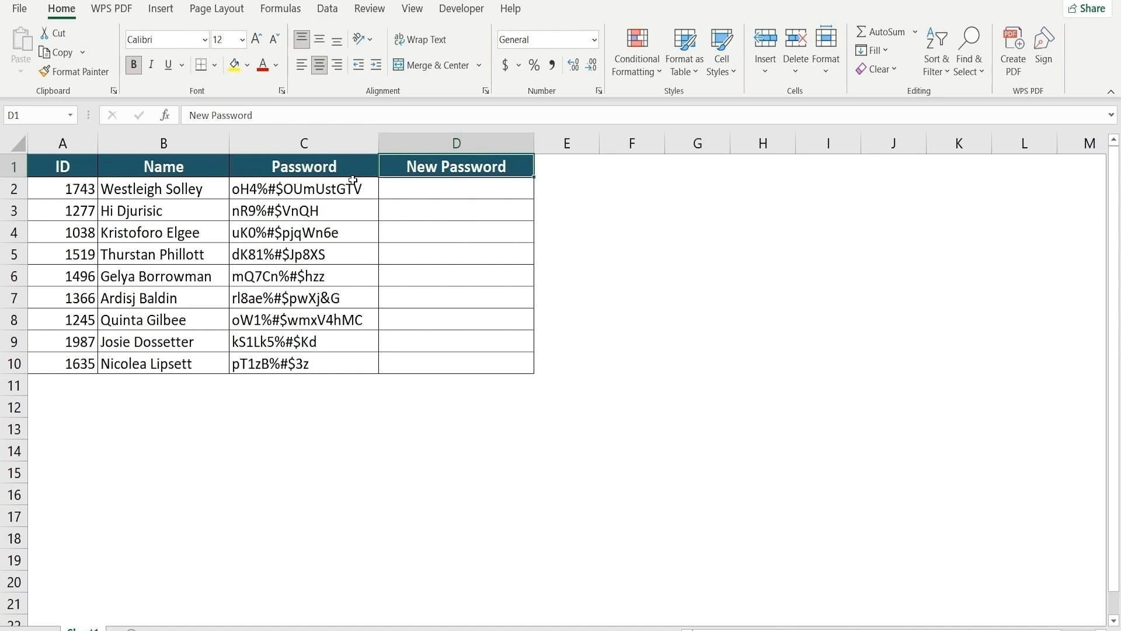
Paste the passwords from C2:C10 into D2:D10 and bring up Find and Replace for them
{"action": "left_click_drag", "start_coordinate": [354, 186], "coordinate": [344, 368]}
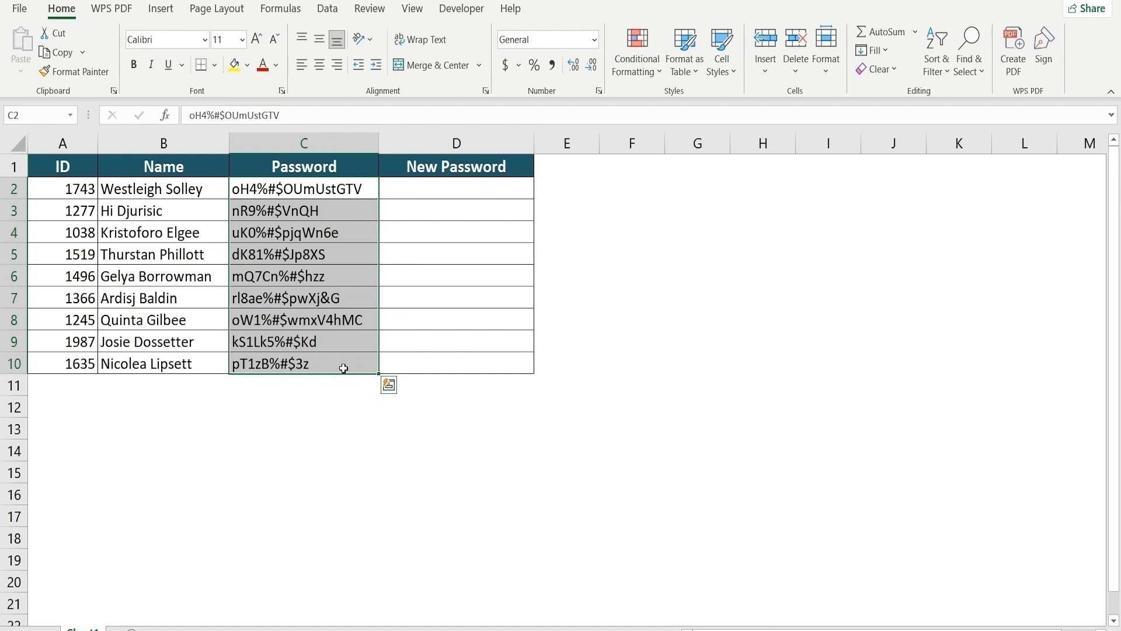
{"action": "key", "text": "ctrl+c"}
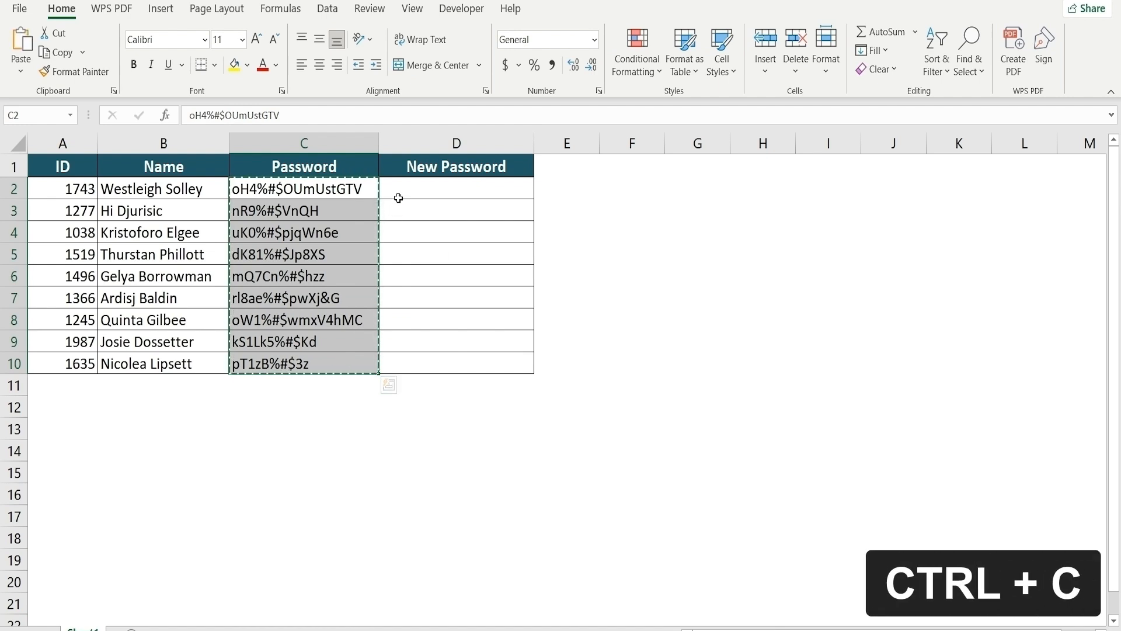
{"action": "left_click", "coordinate": [399, 192]}
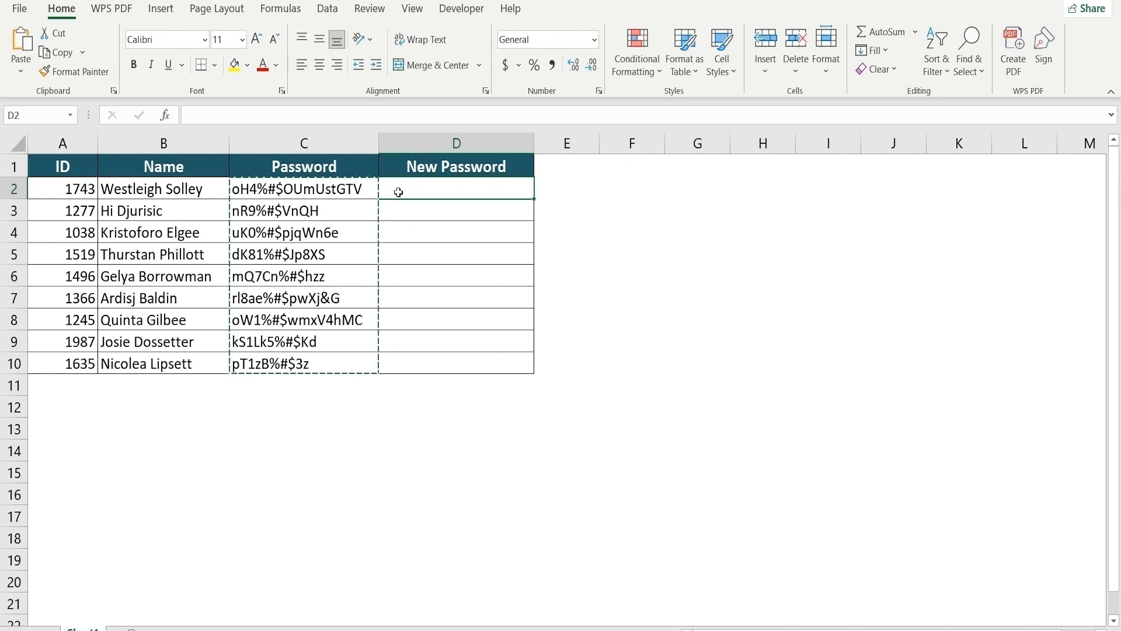
{"action": "key", "text": "ctrl+v"}
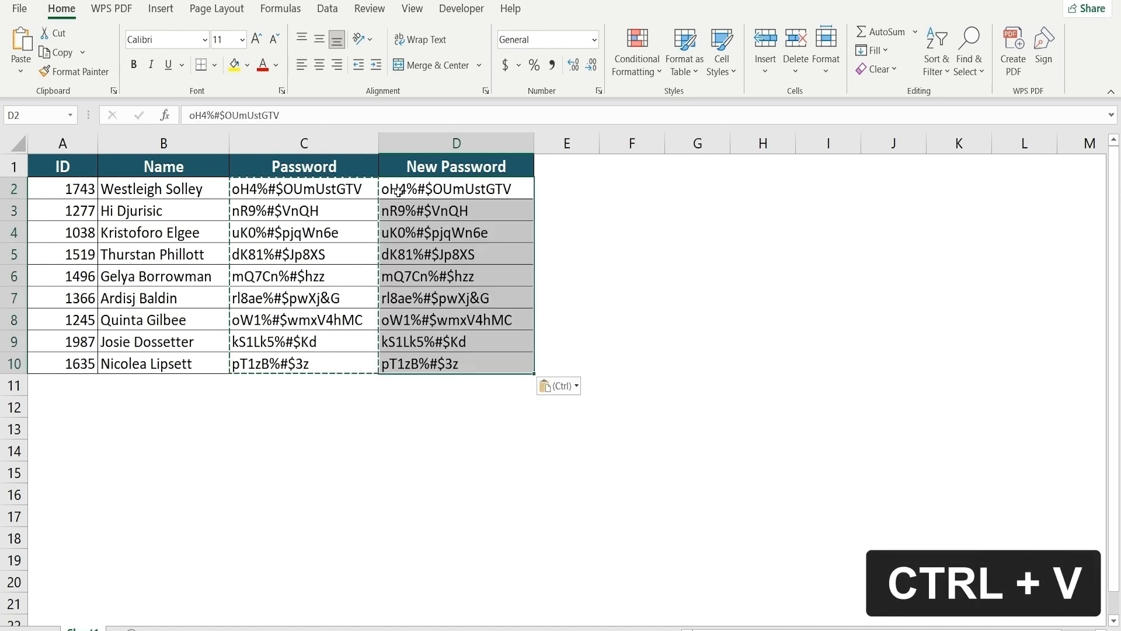
{"action": "key", "text": "Escape"}
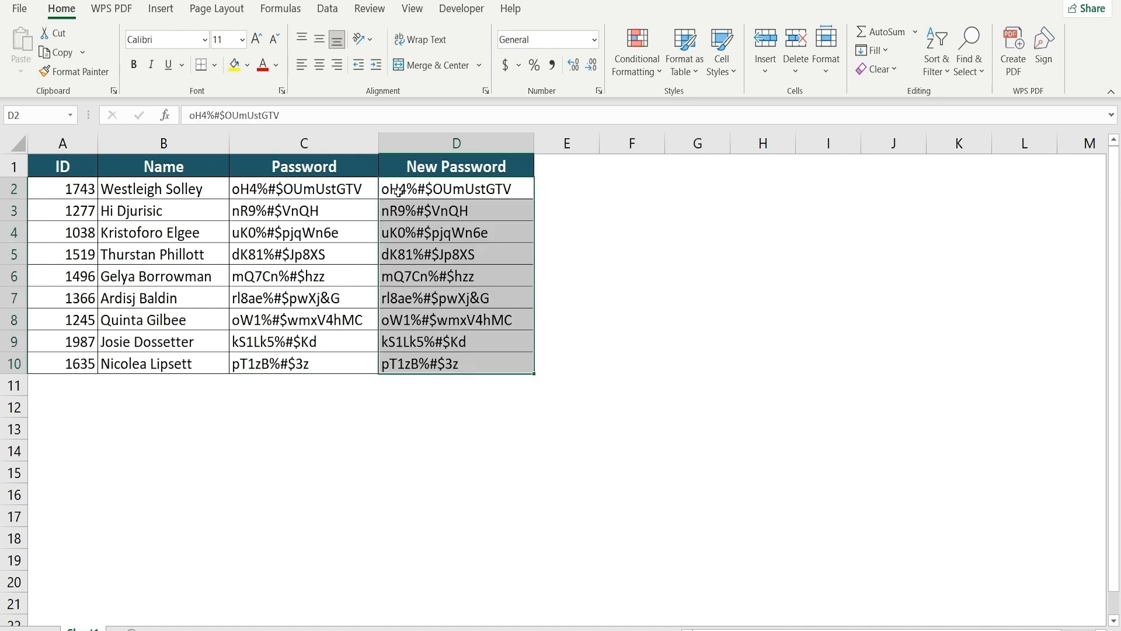
{"action": "left_click_drag", "start_coordinate": [399, 192], "coordinate": [485, 369]}
{"action": "key", "text": "ctrl+f"}
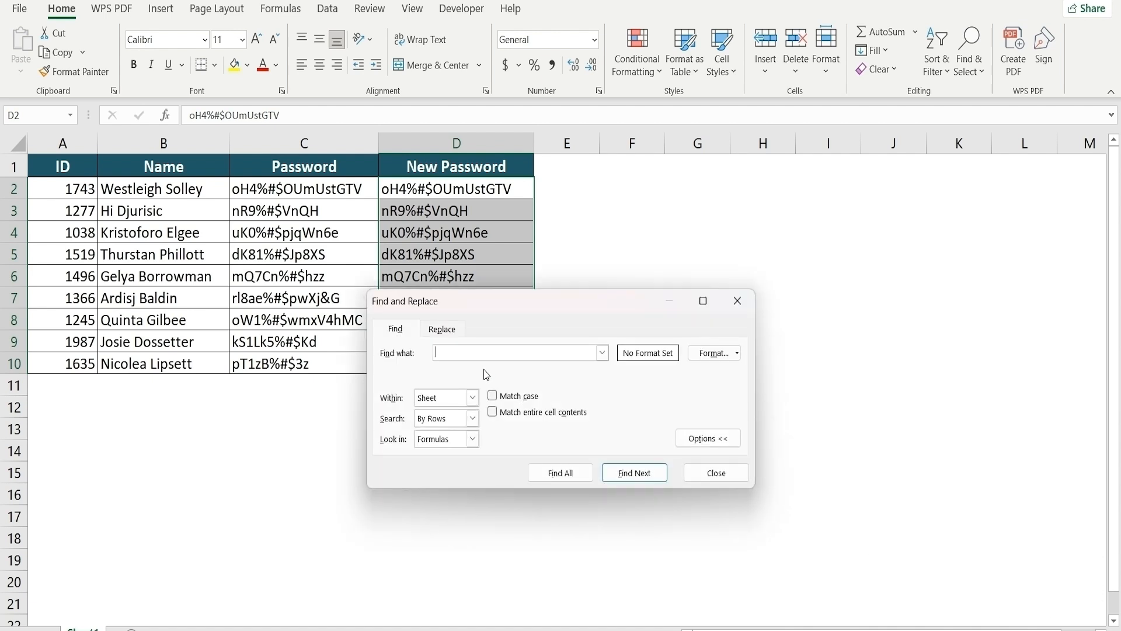
Replace all %#$ in D2:D10 with nothing, confirm, and close Find and Replace
{"action": "left_click", "coordinate": [445, 332]}
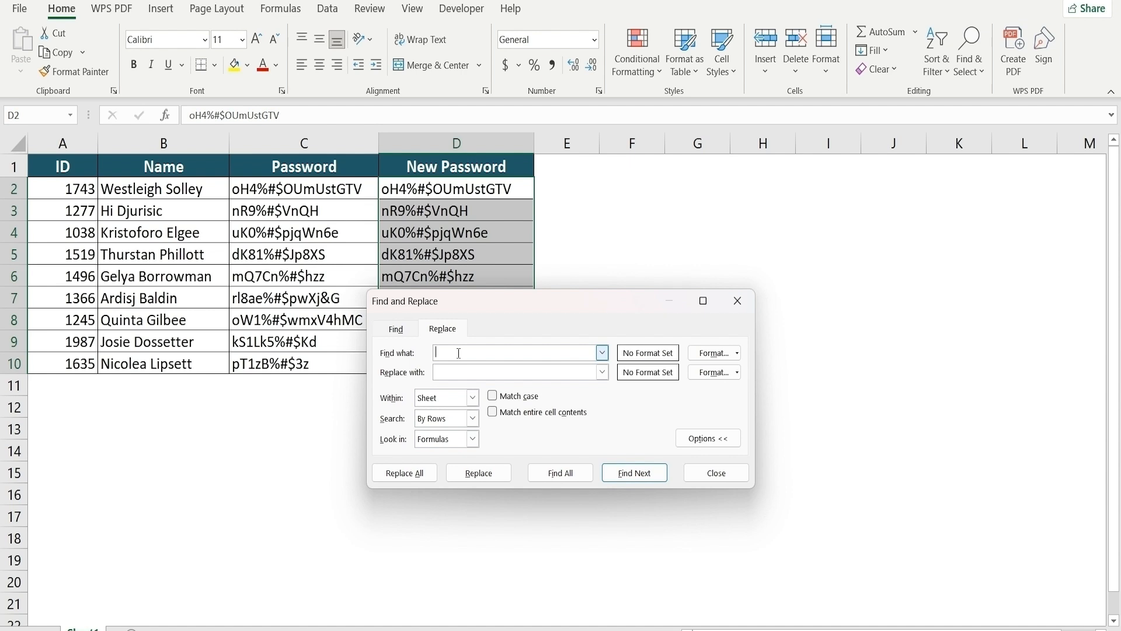
{"action": "type", "text": "%#$"}
{"action": "left_click", "coordinate": [399, 478]}
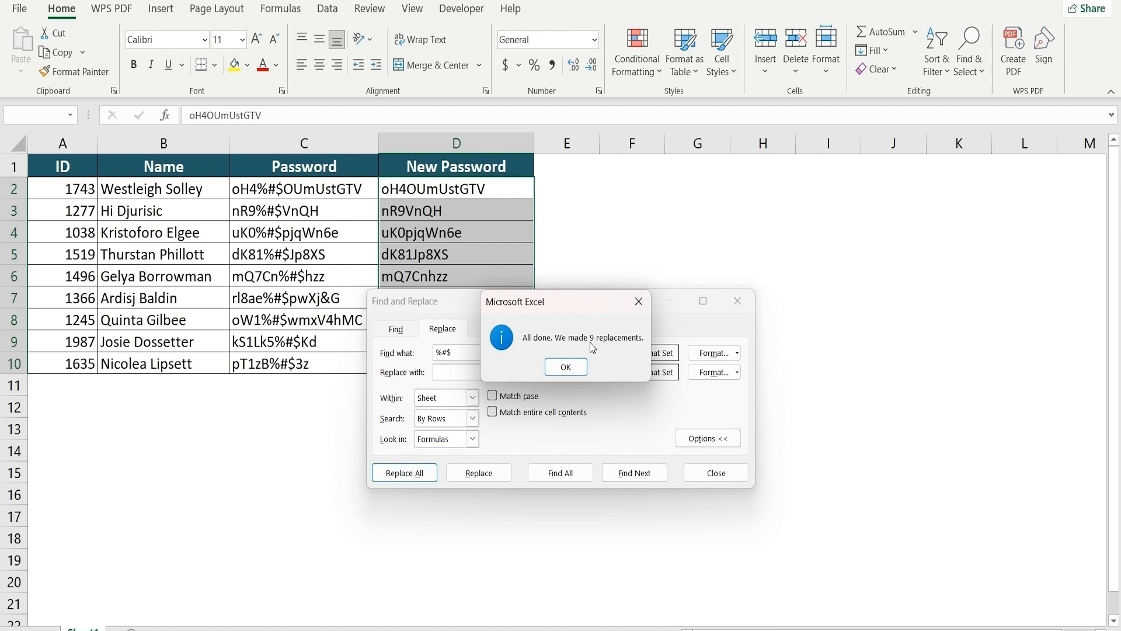
{"action": "left_click", "coordinate": [552, 367]}
{"action": "left_click", "coordinate": [737, 301]}
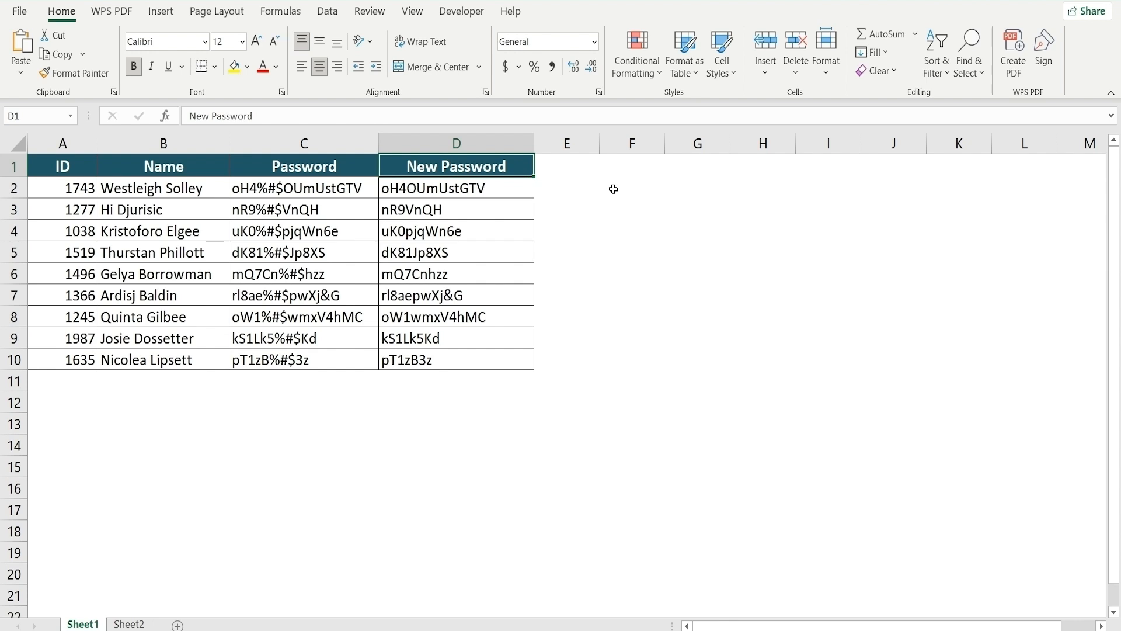
Go to Sheet2, whose passwords contain more varied special characters
{"action": "left_click", "coordinate": [146, 623]}
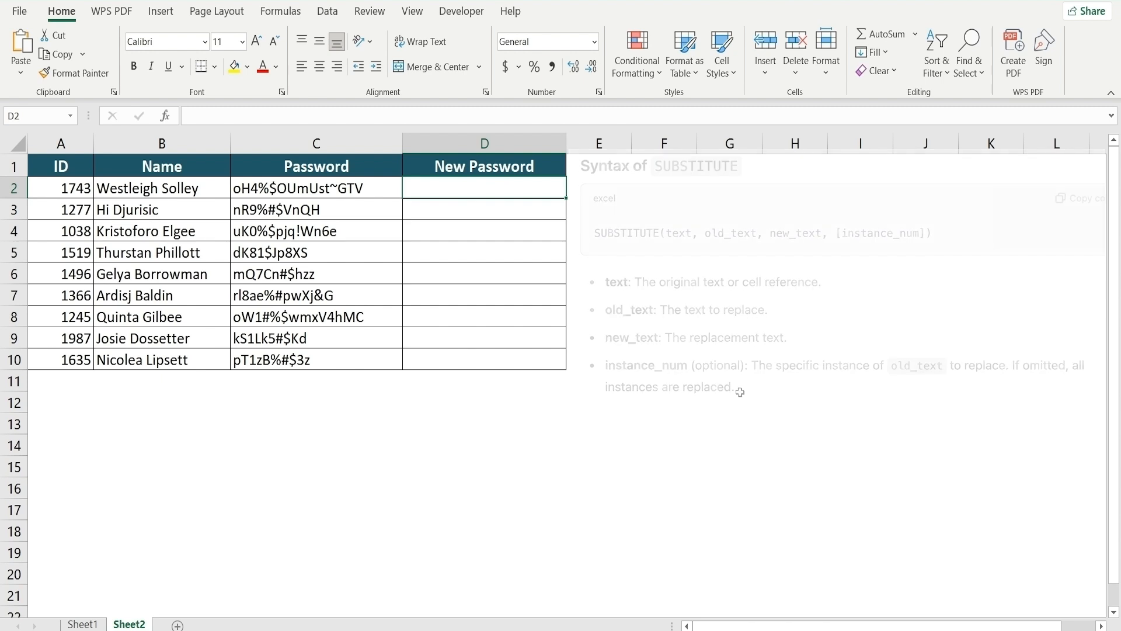
Start D2 on Sheet2 with =SUBSTITUTE( and paste it repeatedly to nest further levels
{"action": "type", "text": "=SUBSTITUTE"}
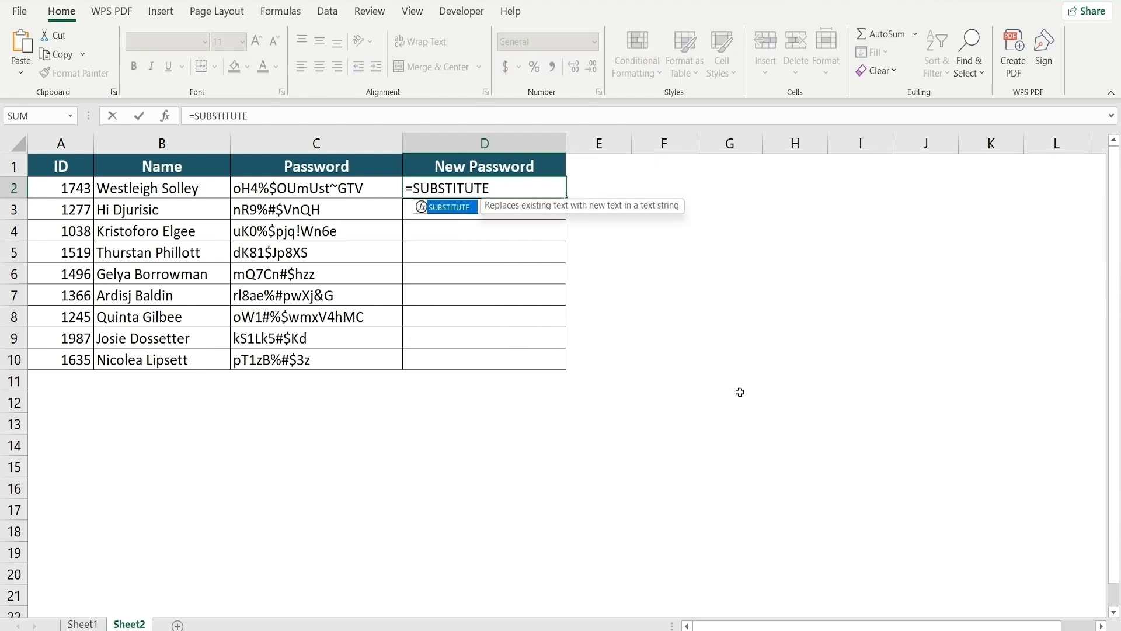
{"action": "type", "text": "("}
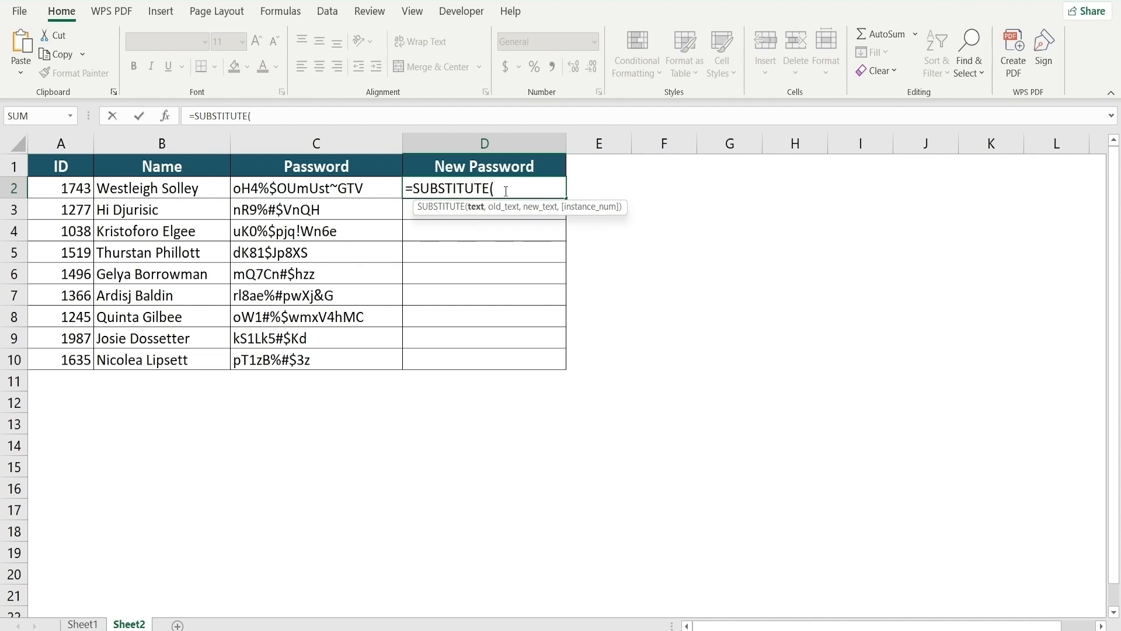
{"action": "key", "text": "ctrl+v"}
{"action": "key", "text": "ctrl+v"}
{"action": "key", "text": "ctrl+v"}
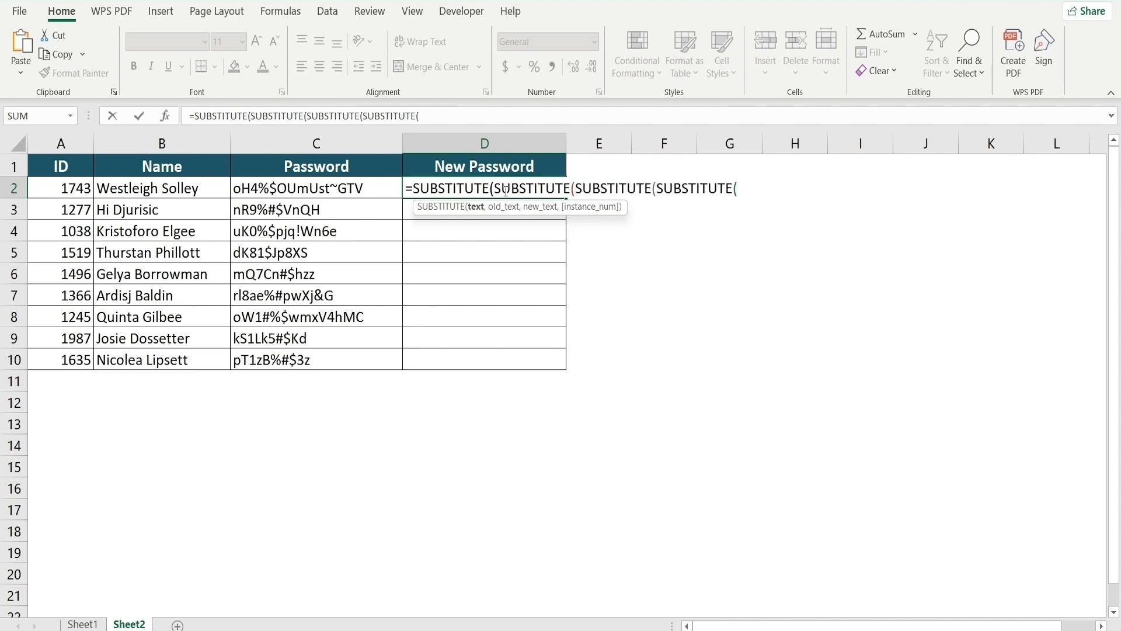
{"action": "key", "text": "ctrl+v"}
{"action": "key", "text": "ctrl+v"}
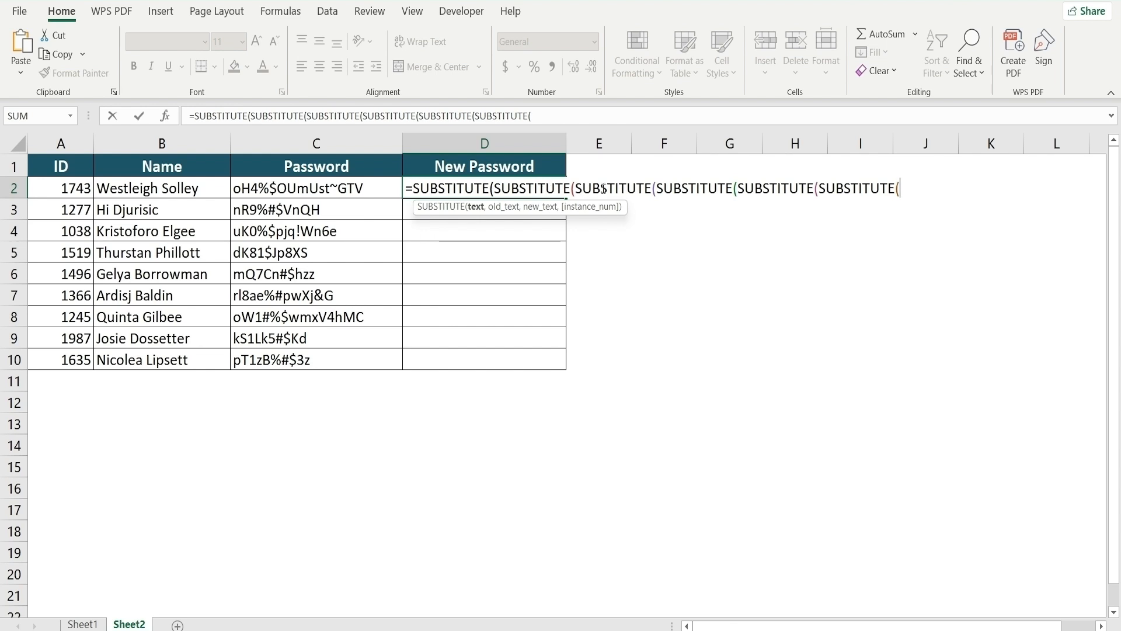
{"action": "scroll", "coordinate": [787, 207], "scroll_direction": "right", "scroll_amount": 1}
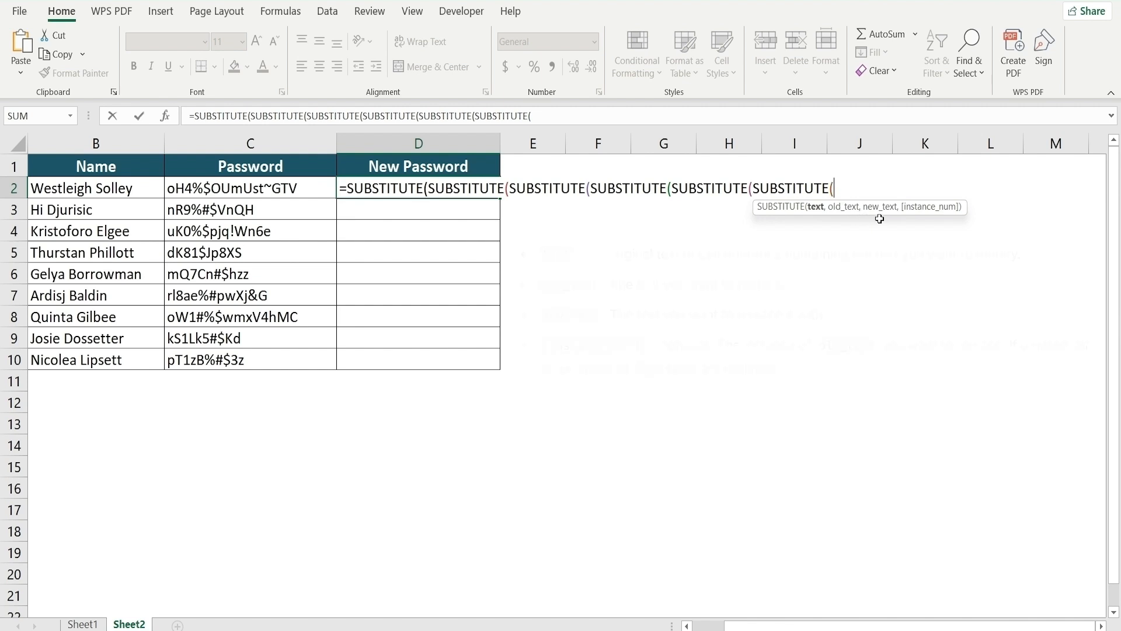
Complete D2's formula on C2, removing %, $, #, ~, ! and &, returning oH4OUmUstGTV
{"action": "left_click", "coordinate": [316, 190]}
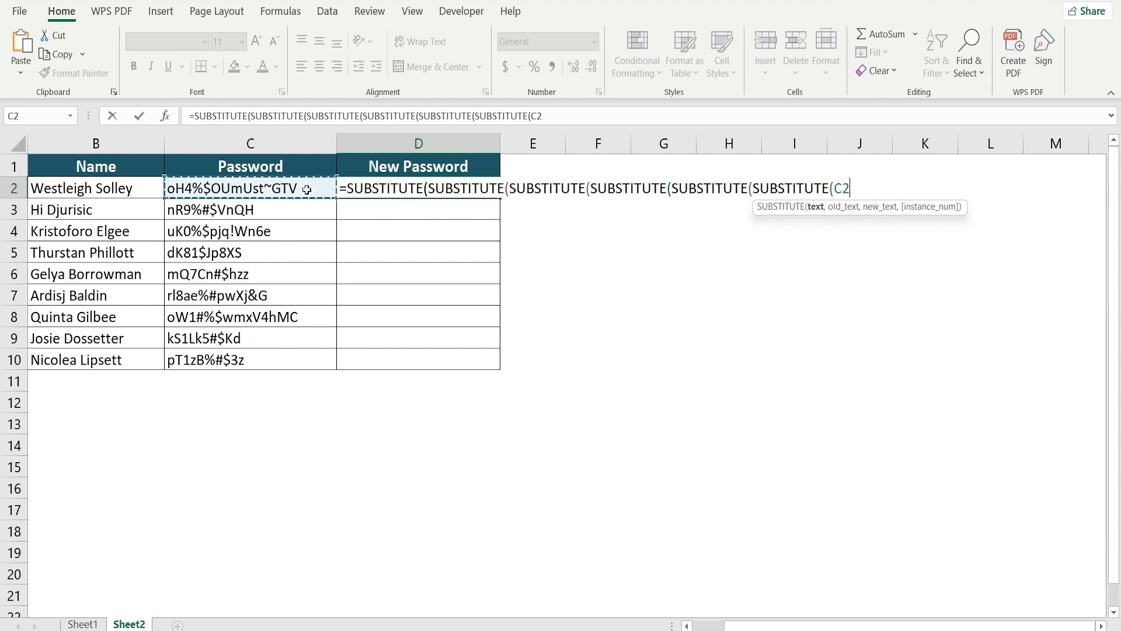
{"action": "type", "text": ", \""}
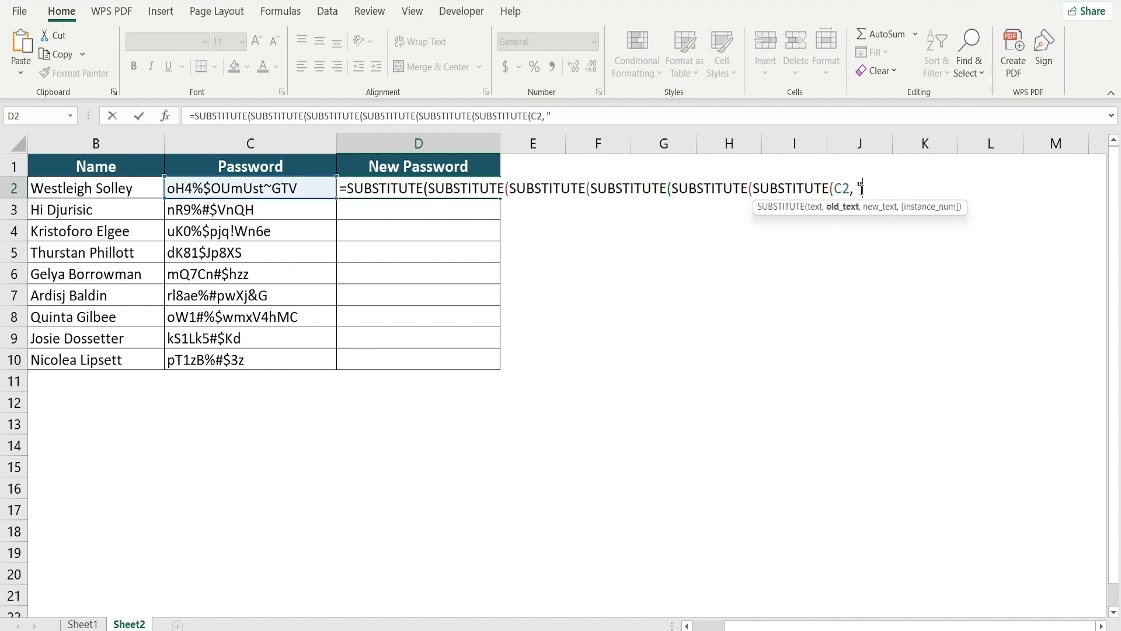
{"action": "type", "text": "%\", \"\""}
{"action": "type", "text": "), \"$\", \"\"),\"#\", \"\"),\"~\", \"\"),\"!\", \"\"),\"&\", \"\")"}
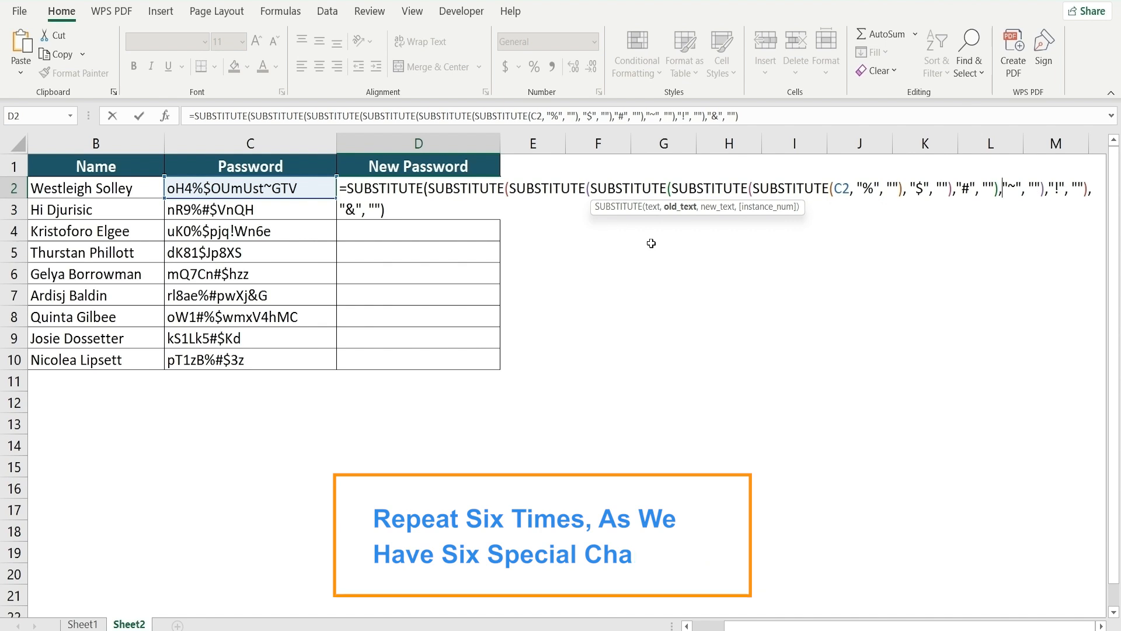
{"action": "key", "text": "Return"}
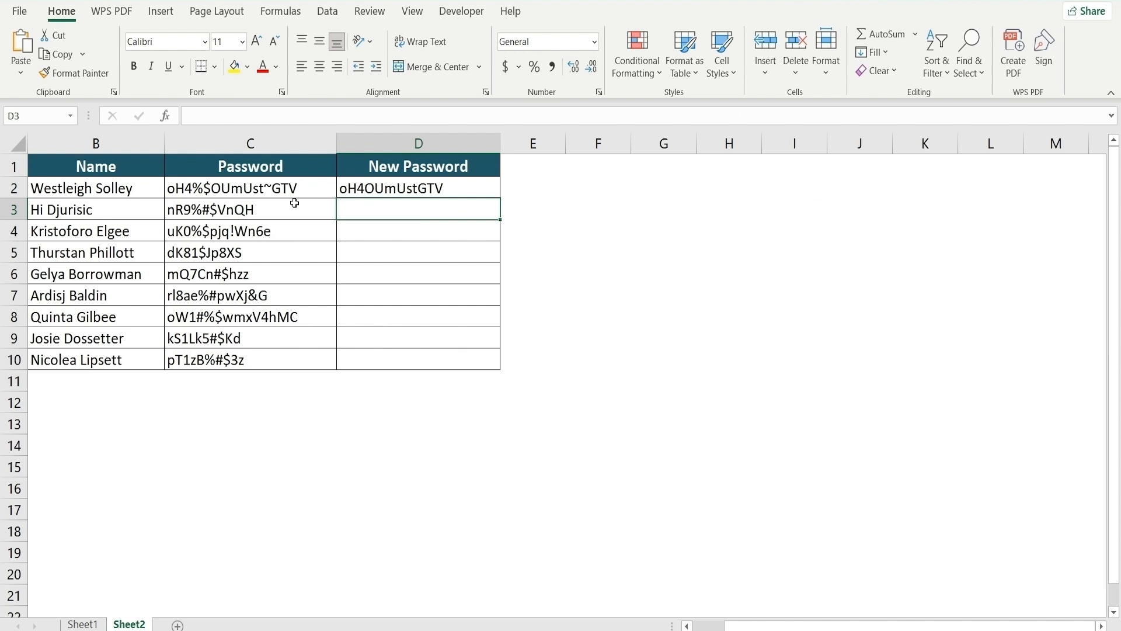
Copy D2's nested SUBSTITUTE formula down the New Password column
{"action": "left_click", "coordinate": [448, 189]}
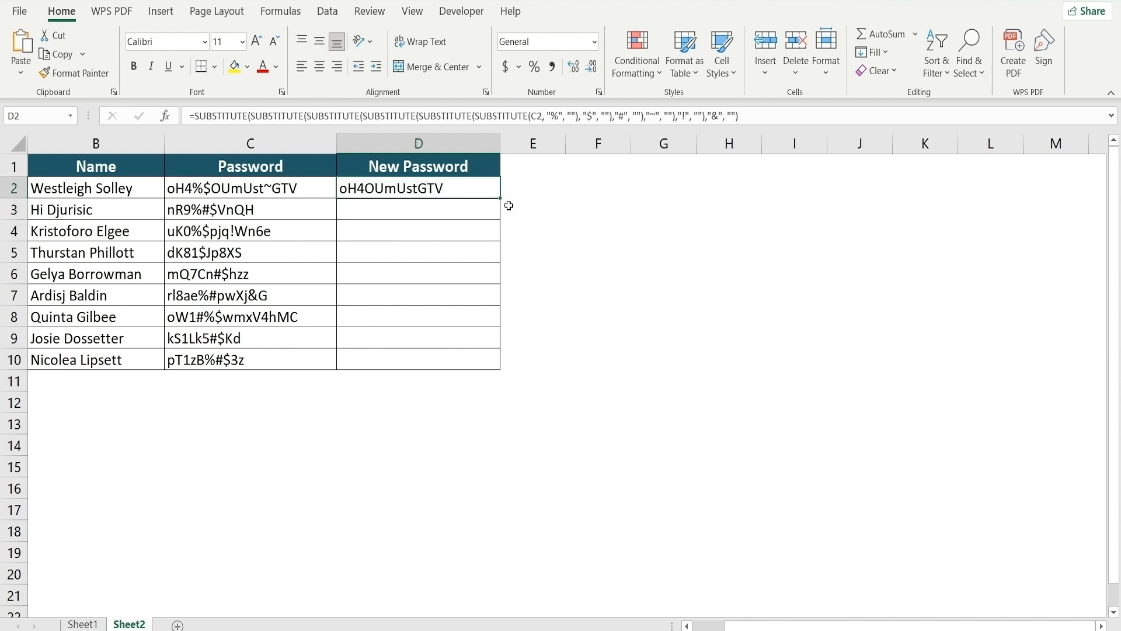
{"action": "left_click_drag", "start_coordinate": [500, 198], "coordinate": [510, 359]}
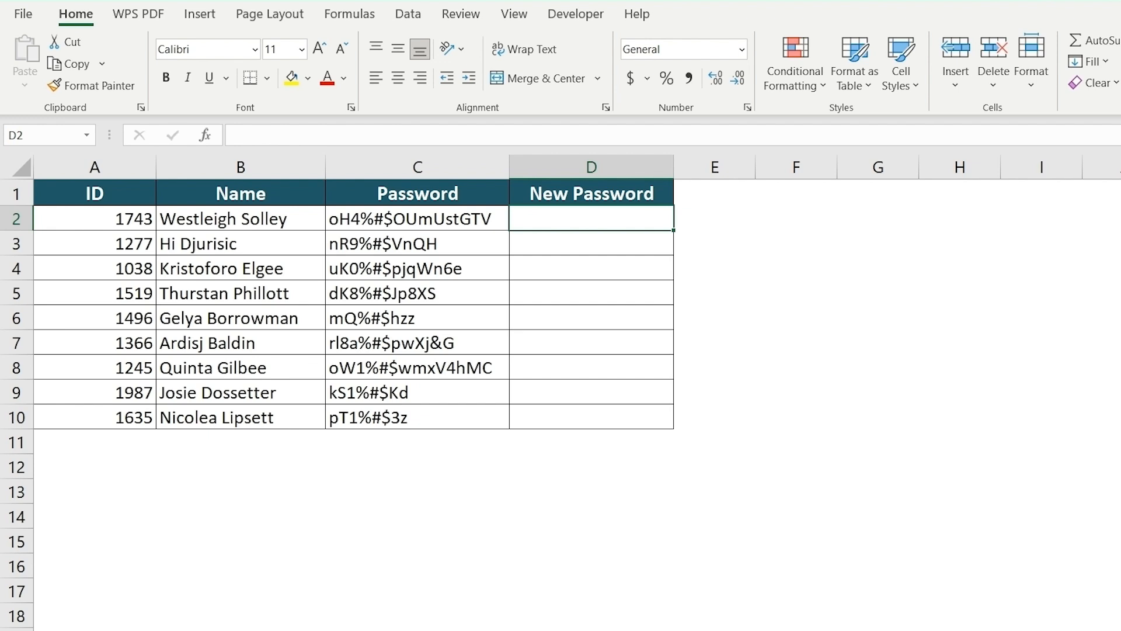
Select the Password entries in column C, then start =REPLACE( in D2
{"action": "left_click_drag", "start_coordinate": [379, 196], "coordinate": [406, 414]}
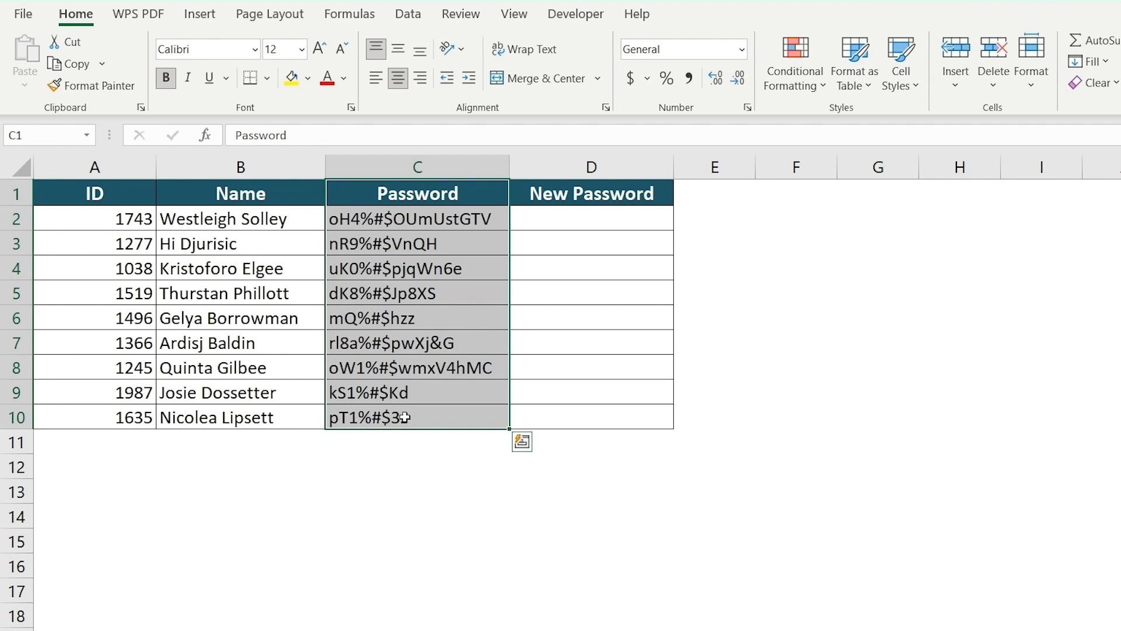
{"action": "left_click", "coordinate": [583, 221]}
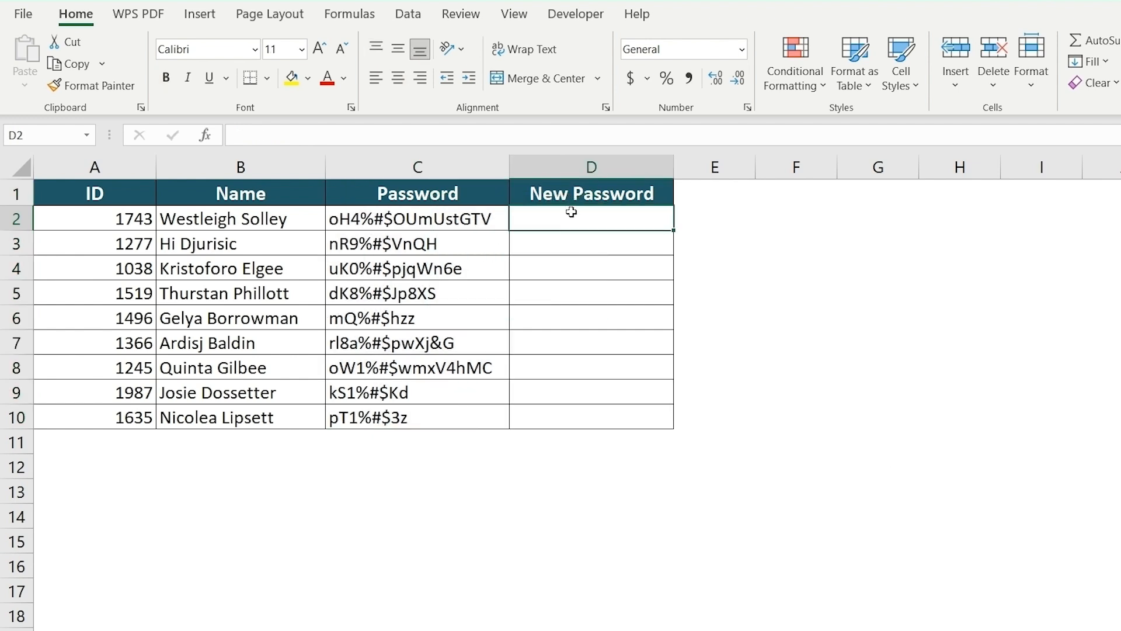
{"action": "type", "text": "=REPLACE"}
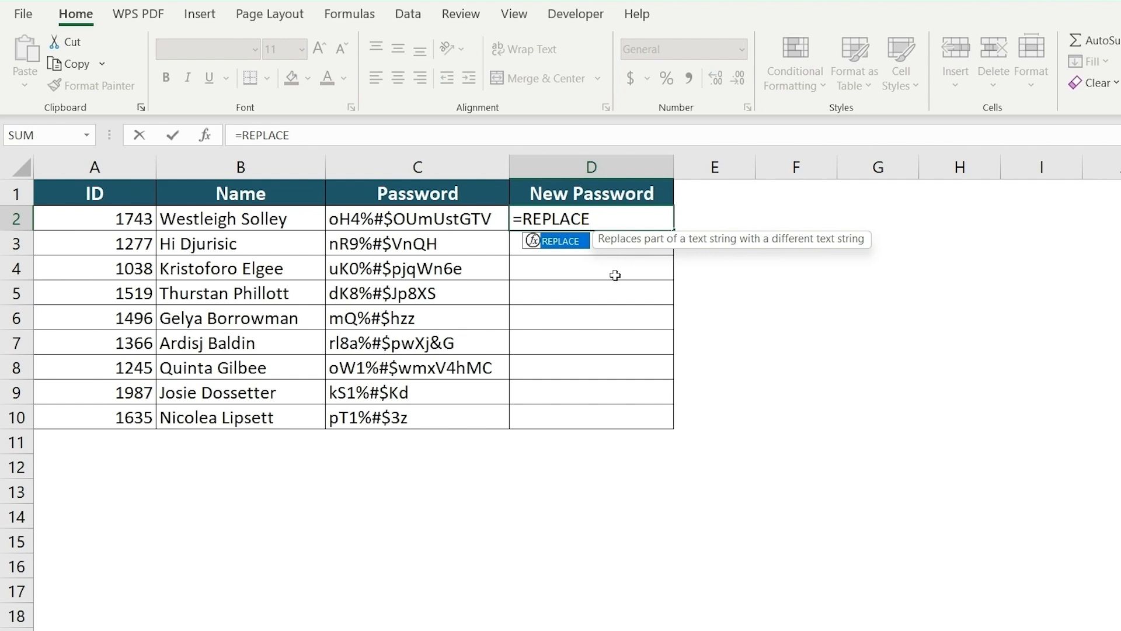
{"action": "type", "text": "("}
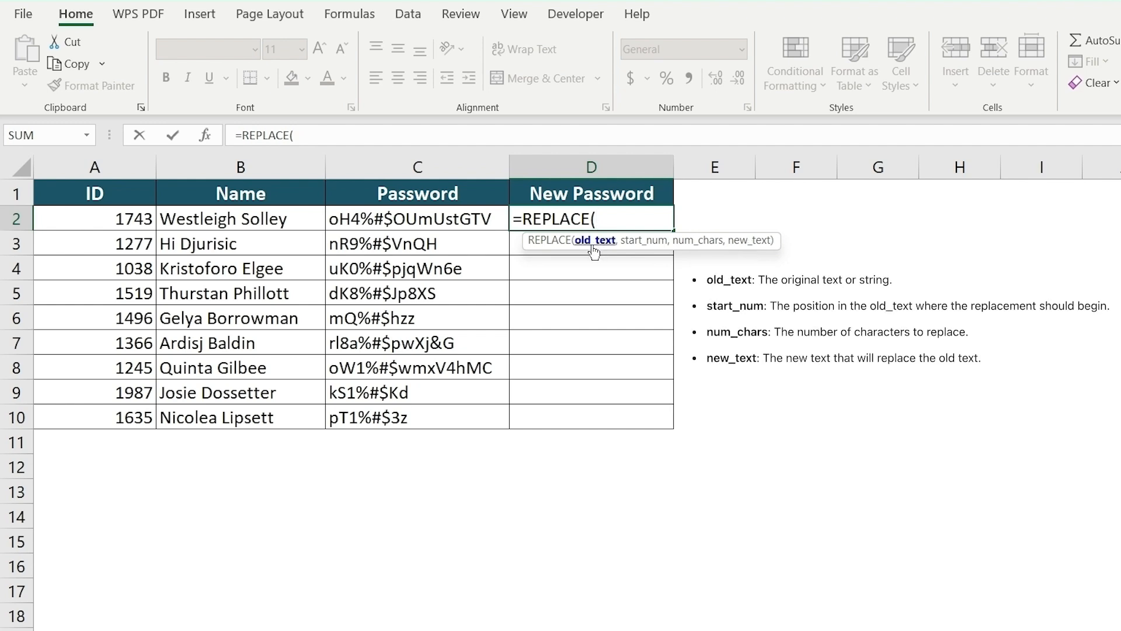
Complete =REPLACE(C2,4,3,"") in D2 so it returns oH4OUmUstGTV
{"action": "left_click", "coordinate": [476, 214]}
{"action": "type", "text": ","}
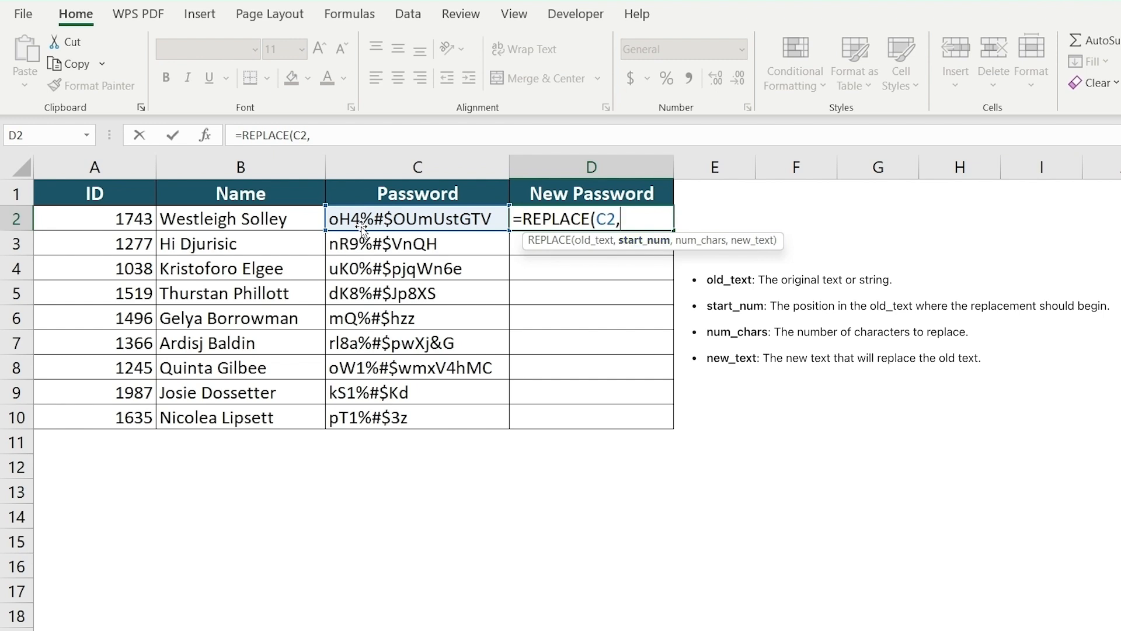
{"action": "type", "text": "4,"}
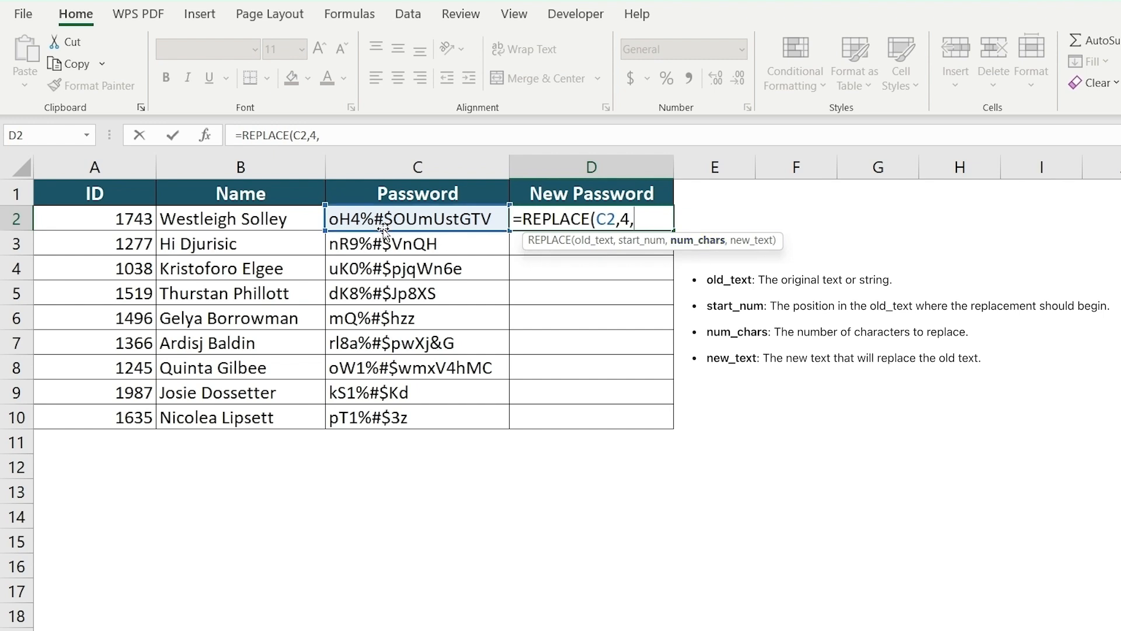
{"action": "type", "text": "3,"}
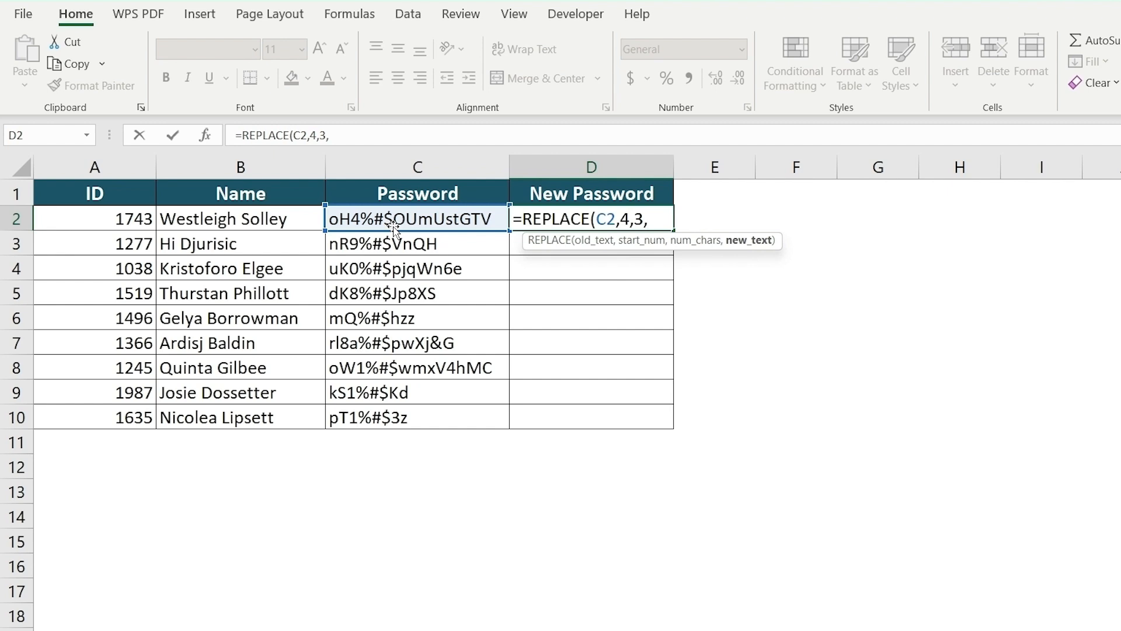
{"action": "type", "text": "\"\")"}
{"action": "key", "text": "Return"}
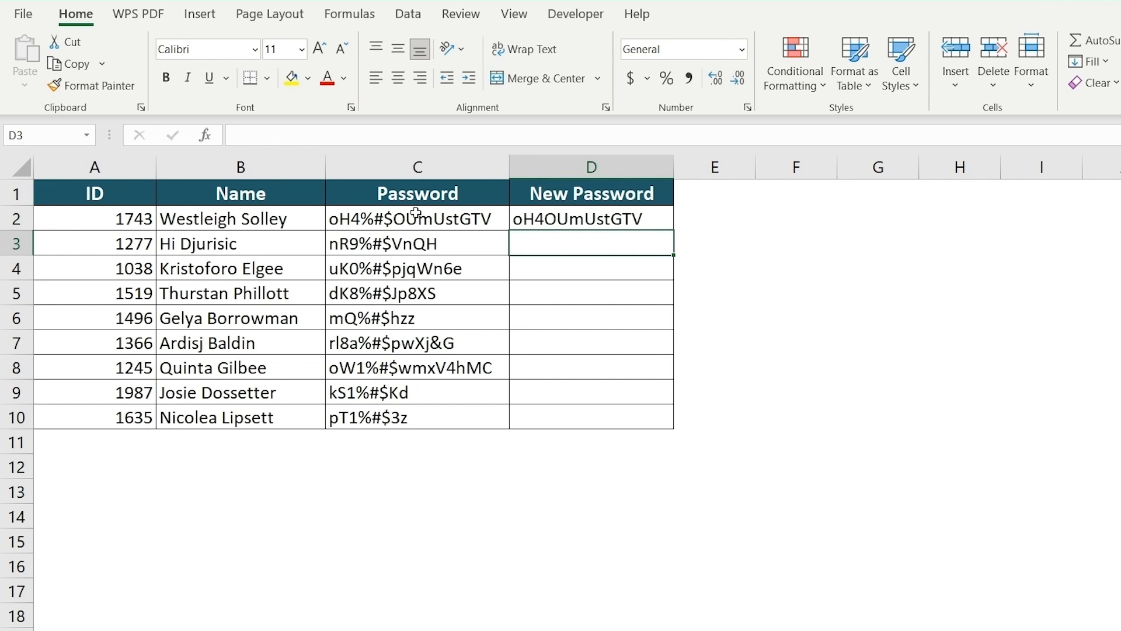
Fill the REPLACE formula down to D10 and highlight D6:D7, where special characters remain
{"action": "left_click", "coordinate": [658, 222]}
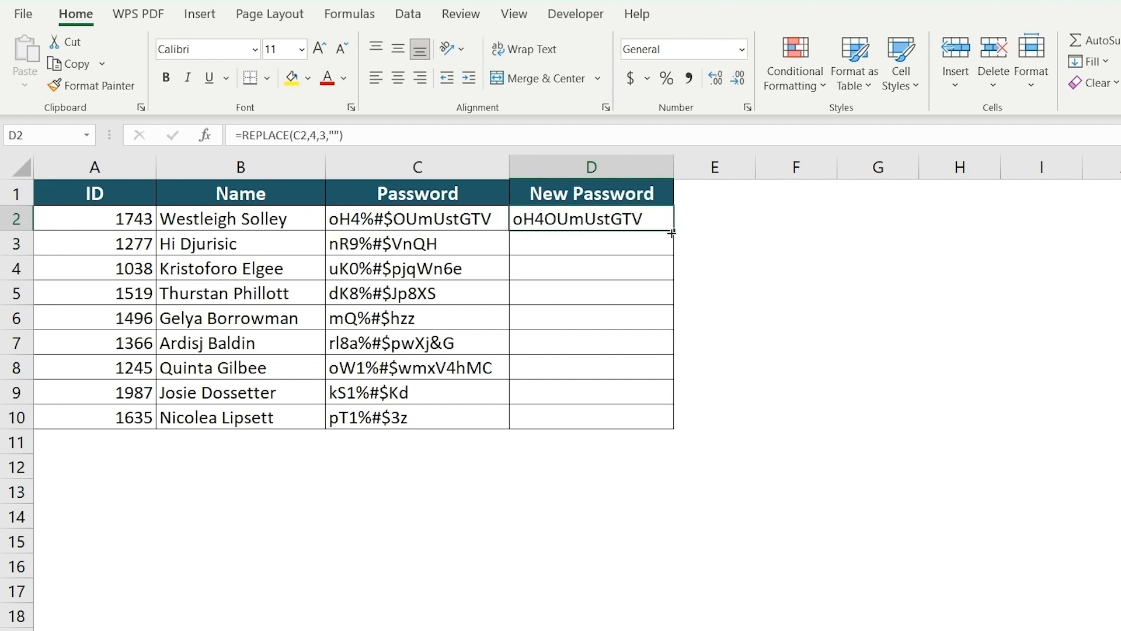
{"action": "left_click_drag", "start_coordinate": [673, 231], "coordinate": [653, 412]}
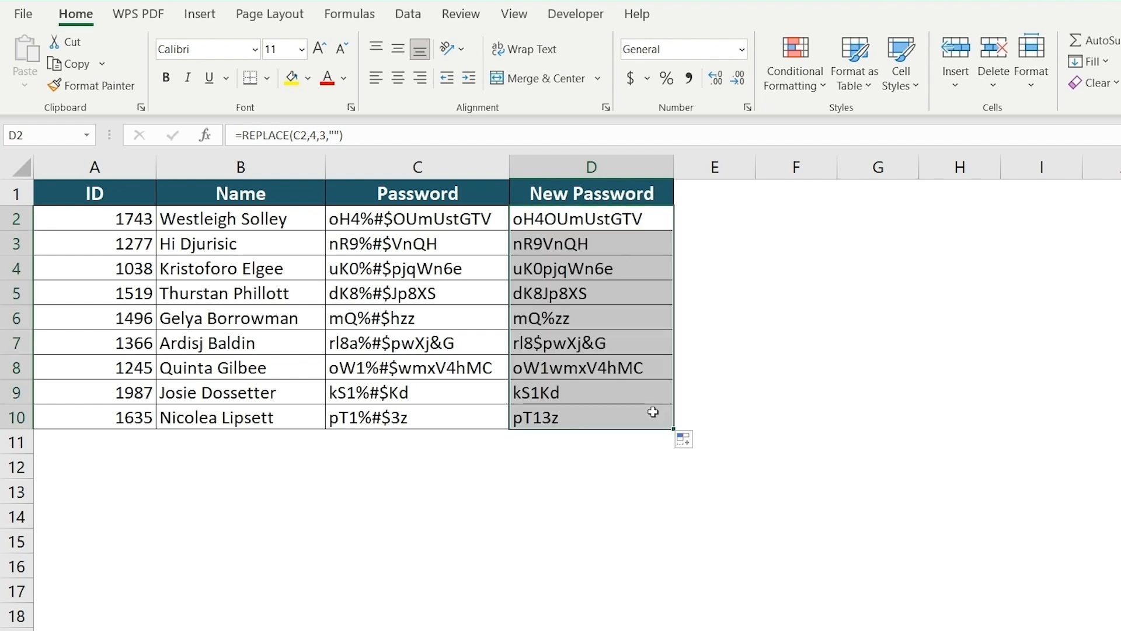
{"action": "left_click_drag", "start_coordinate": [561, 315], "coordinate": [561, 343]}
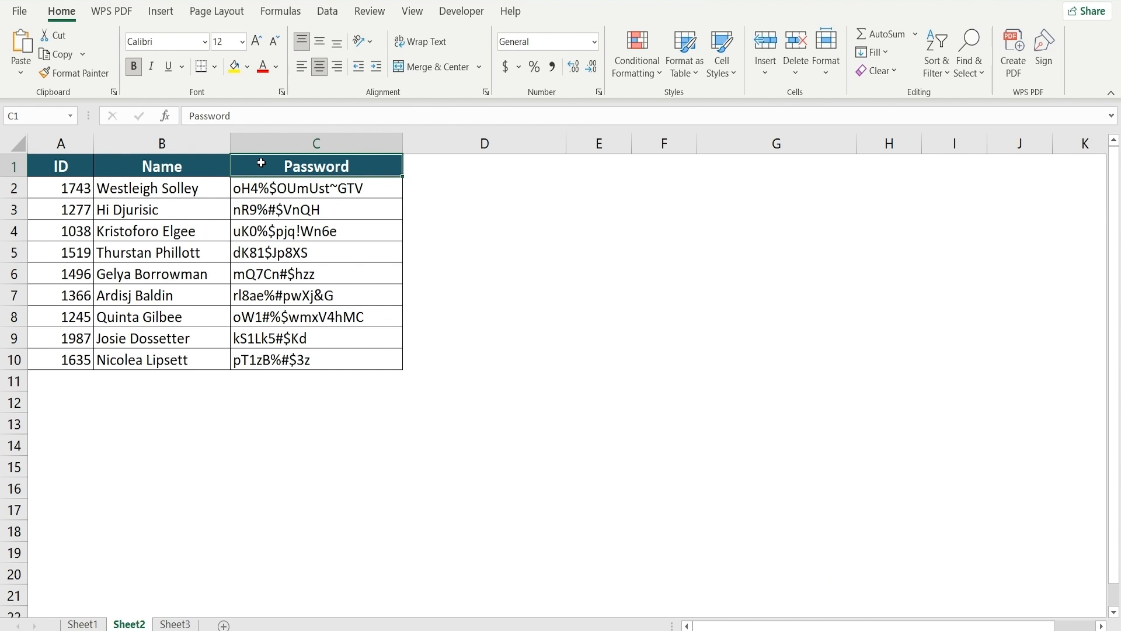
Select the Password data C1:C10 in Sheet2's ID, Name and Password table
{"action": "left_click_drag", "start_coordinate": [261, 163], "coordinate": [257, 369]}
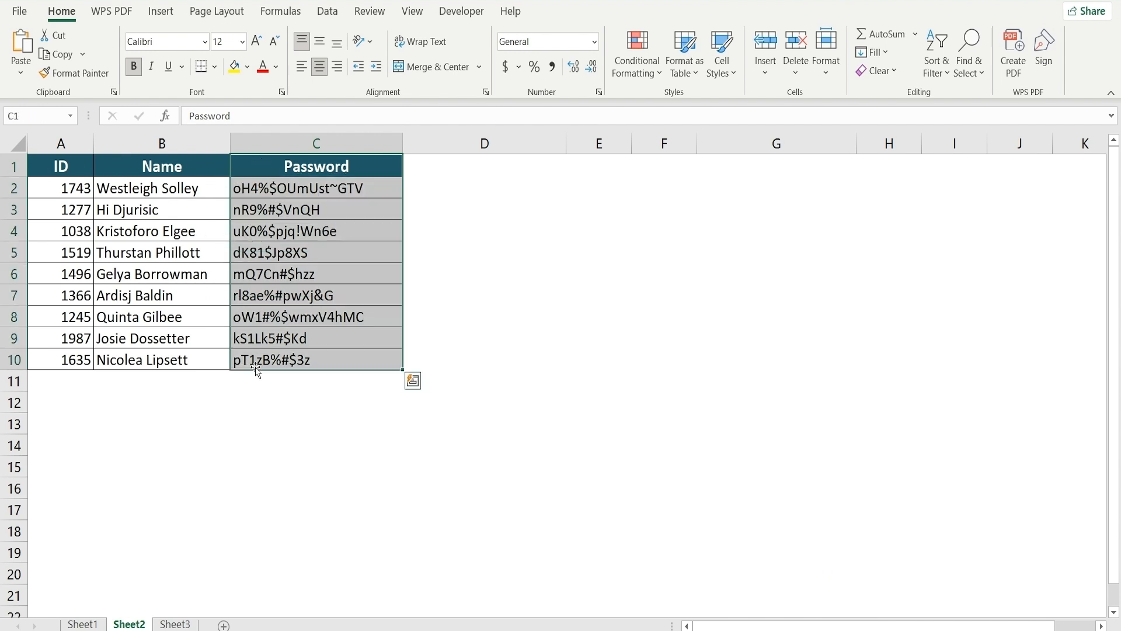
Load the Password range into Power Query as Table1 with headers, and start a Custom Column
{"action": "left_click", "coordinate": [326, 12]}
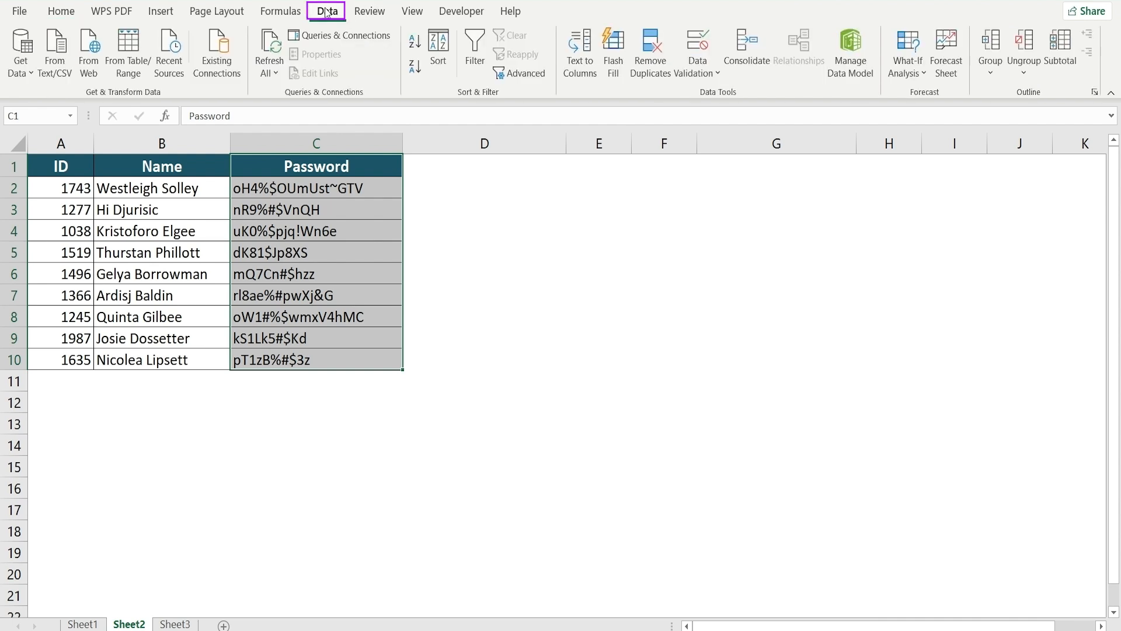
{"action": "left_click", "coordinate": [124, 65]}
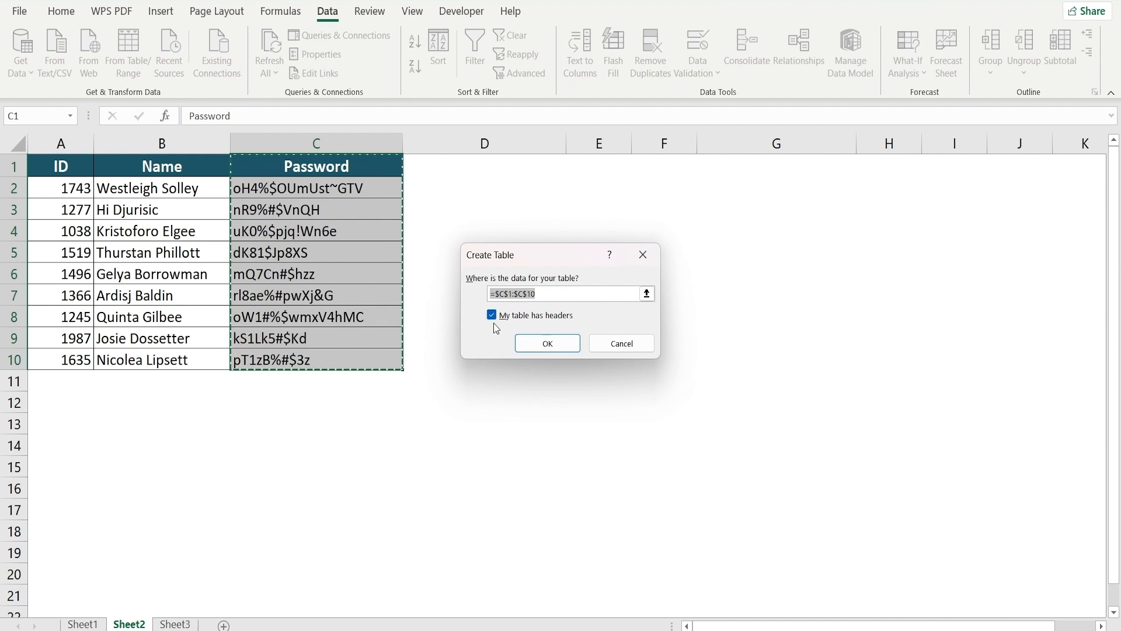
{"action": "left_click", "coordinate": [538, 346]}
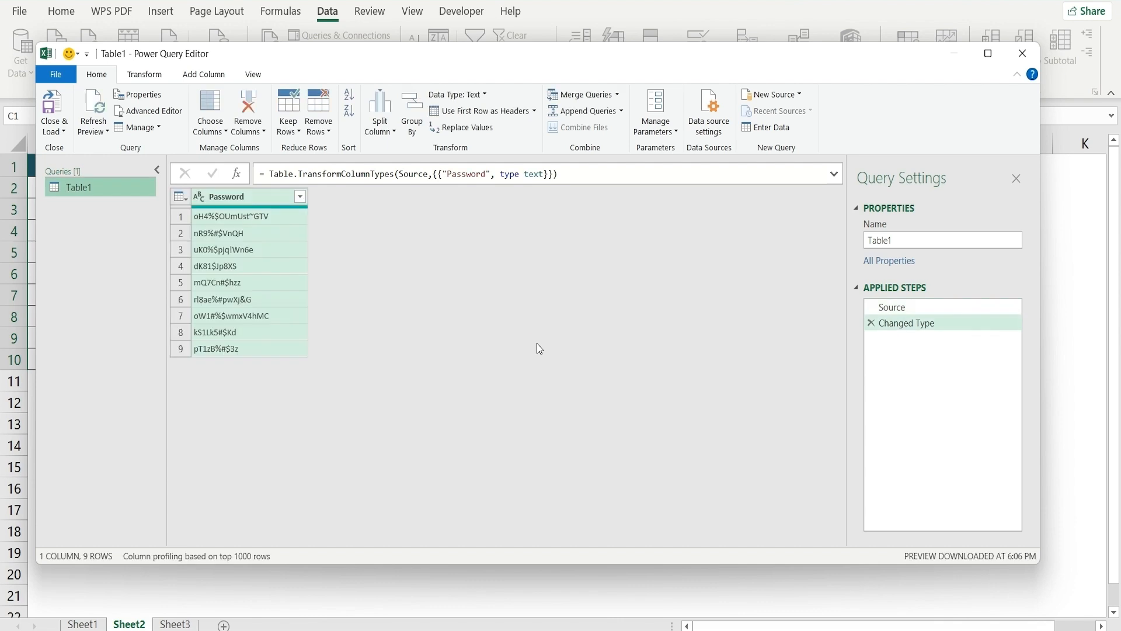
{"action": "left_click", "coordinate": [200, 73]}
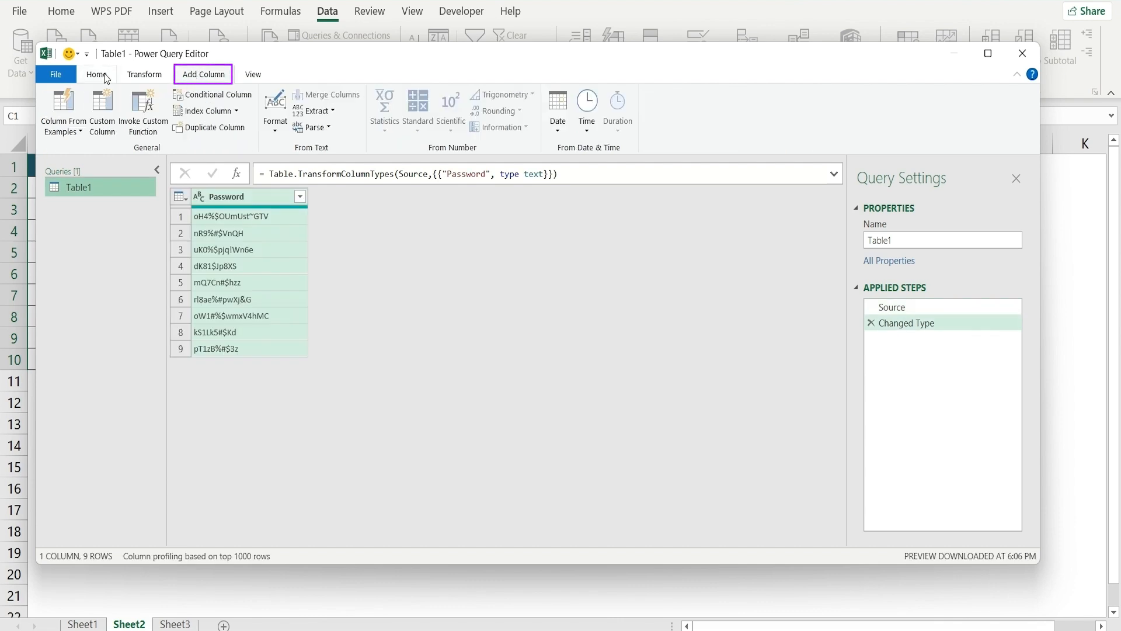
{"action": "left_click", "coordinate": [103, 110]}
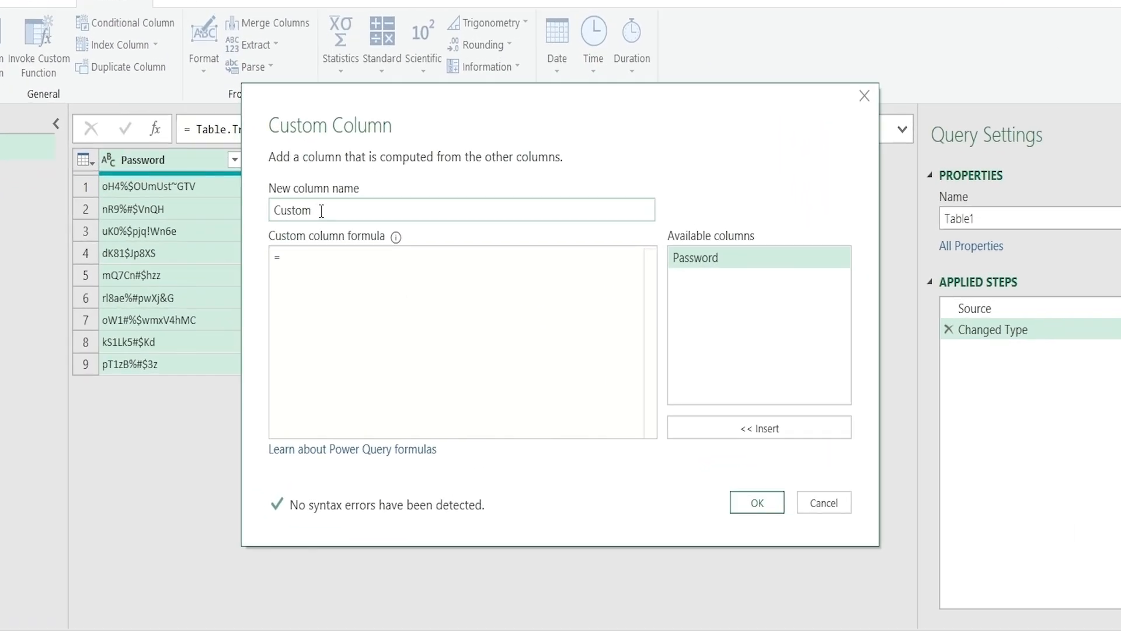
Name the custom column 'New Password' with formula Text.Select([Password],"A".."z","0".."9")
{"action": "left_click_drag", "start_coordinate": [369, 235], "coordinate": [280, 244]}
{"action": "type", "text": "New Pa"}
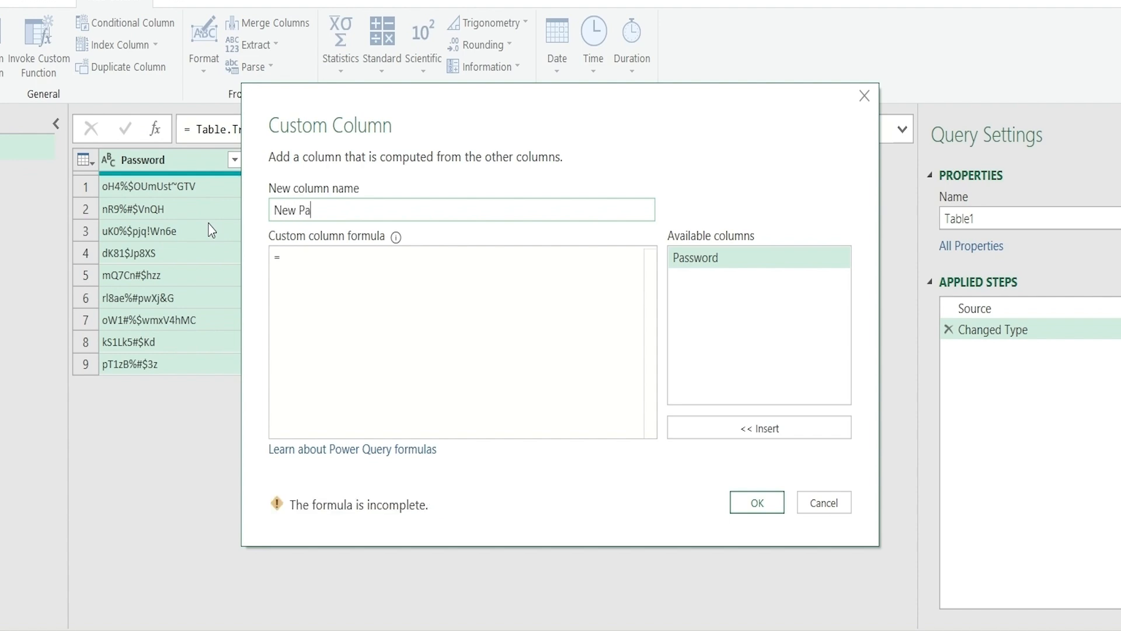
{"action": "type", "text": "ssword"}
{"action": "left_click", "coordinate": [321, 266]}
{"action": "type", "text": "Tex"}
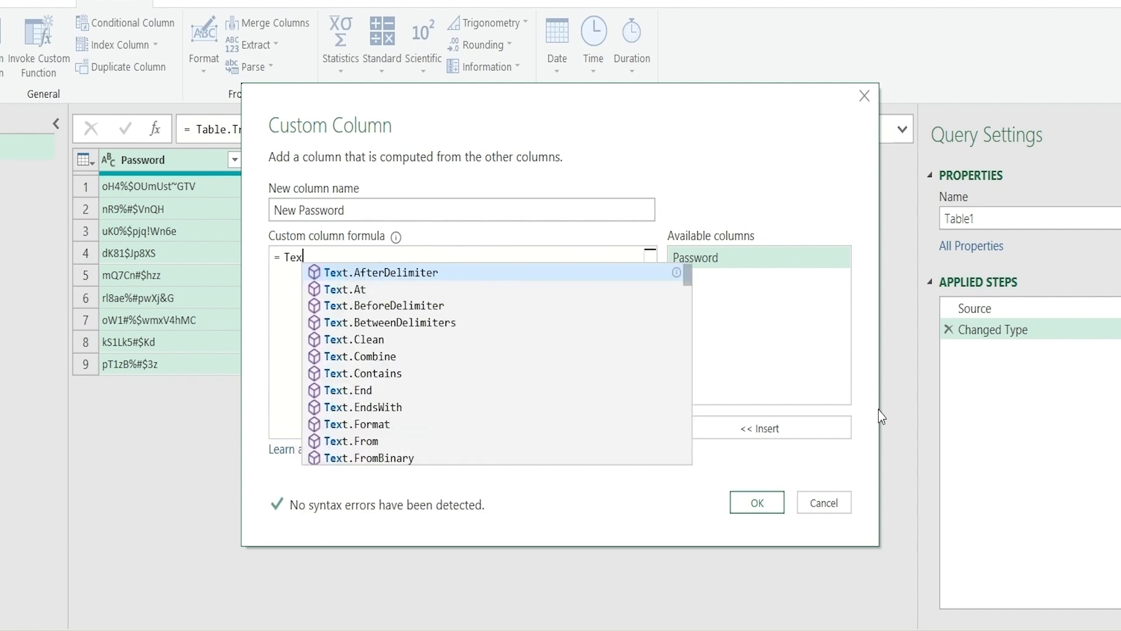
{"action": "type", "text": "t.Se"}
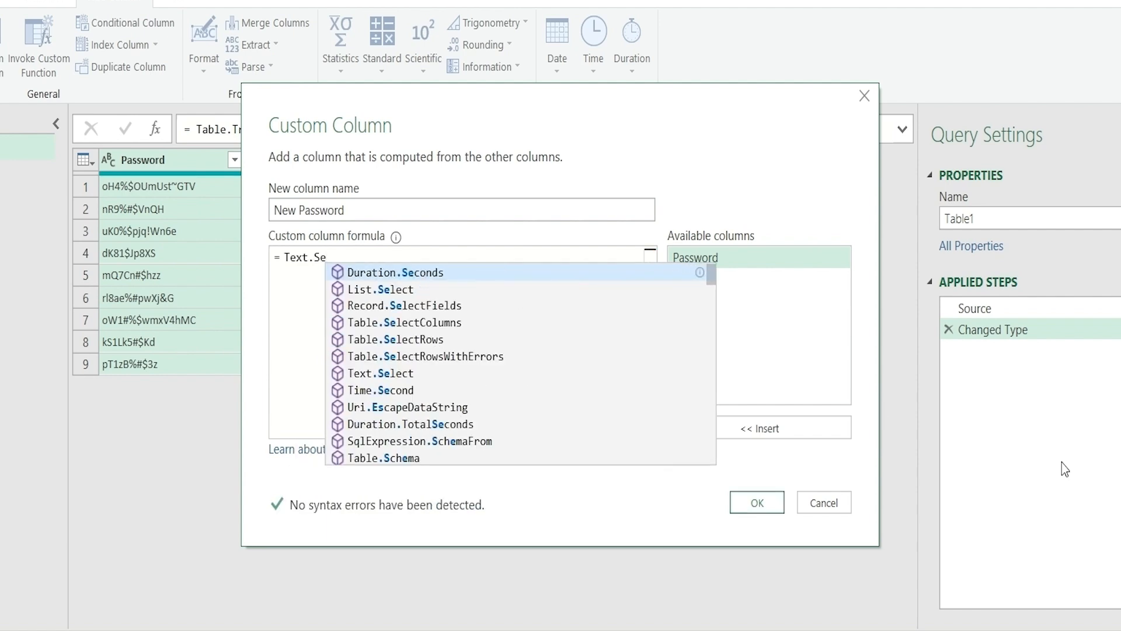
{"action": "type", "text": "lect"}
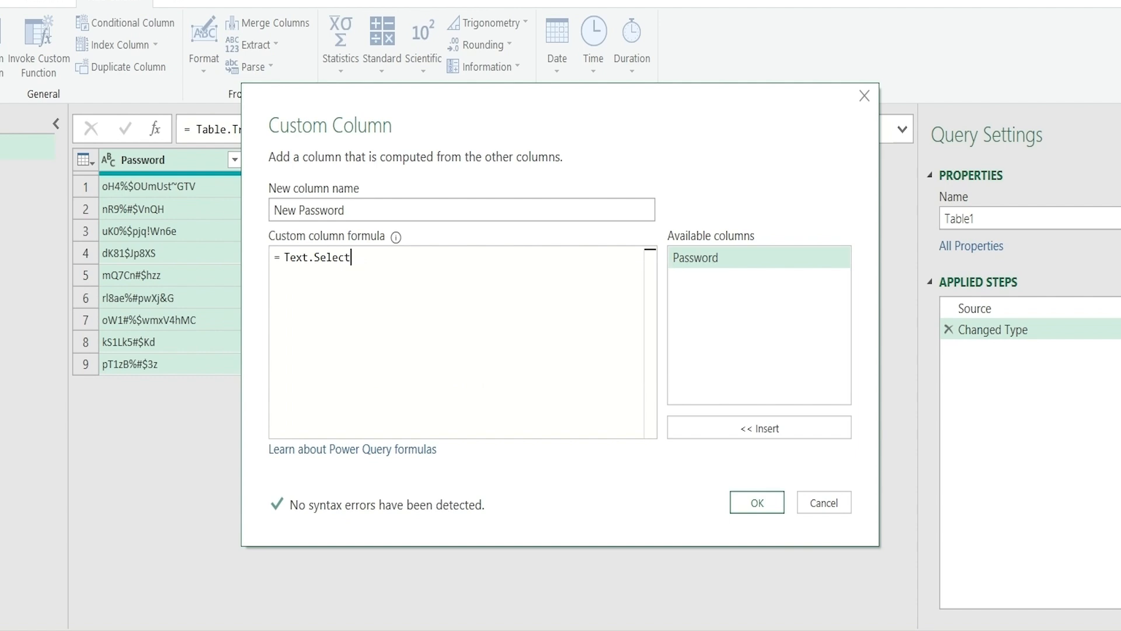
{"action": "type", "text": "(["}
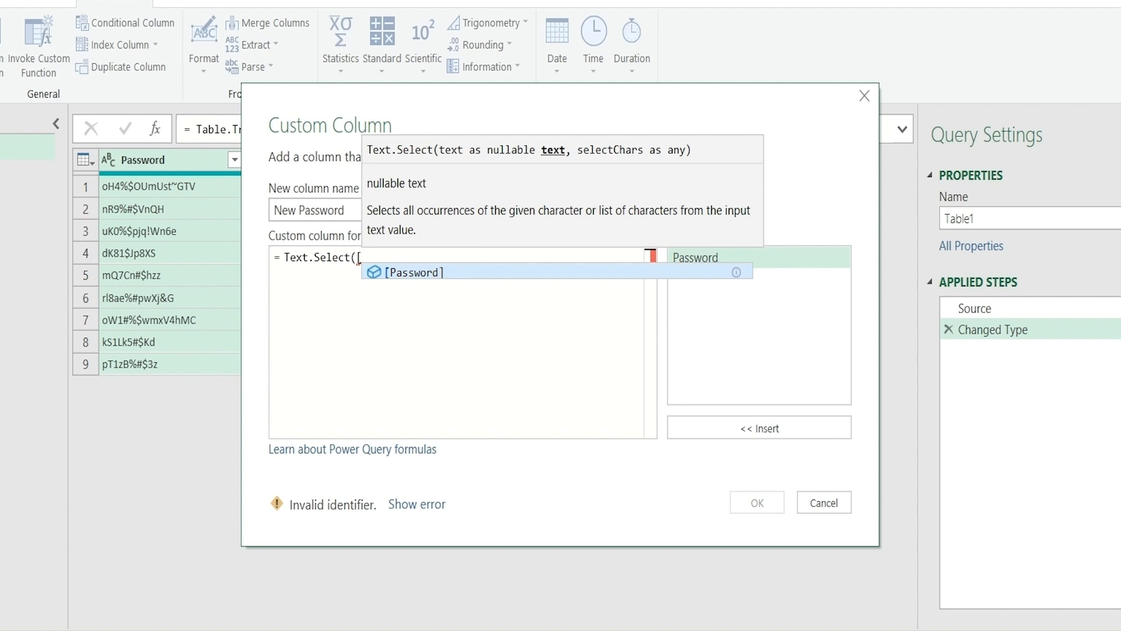
{"action": "type", "text": "Pass"}
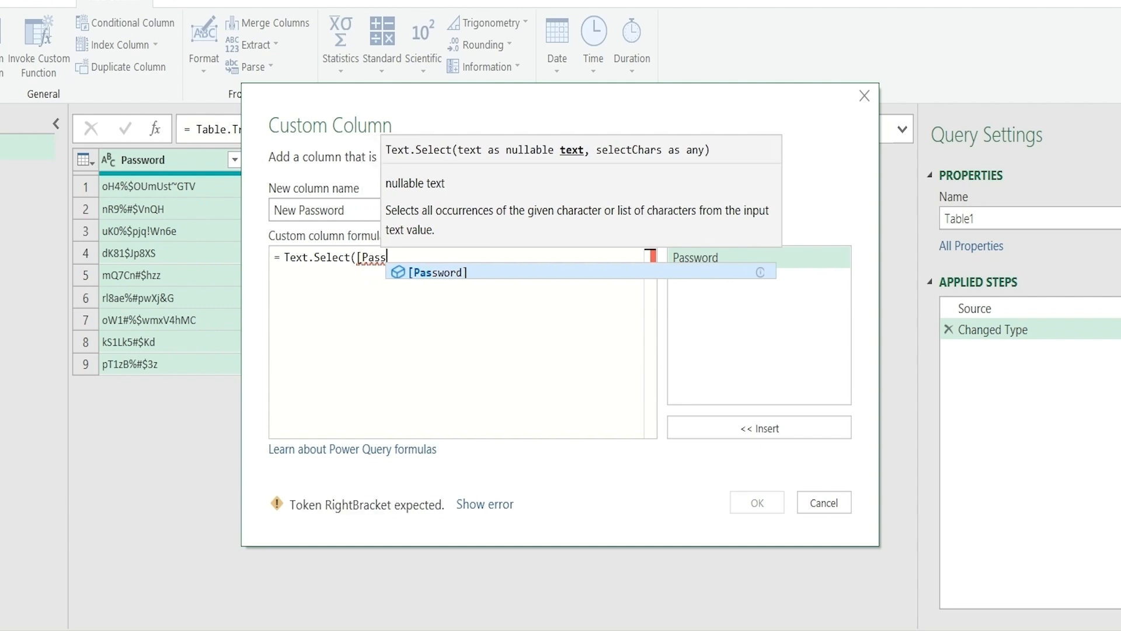
{"action": "type", "text": "word"}
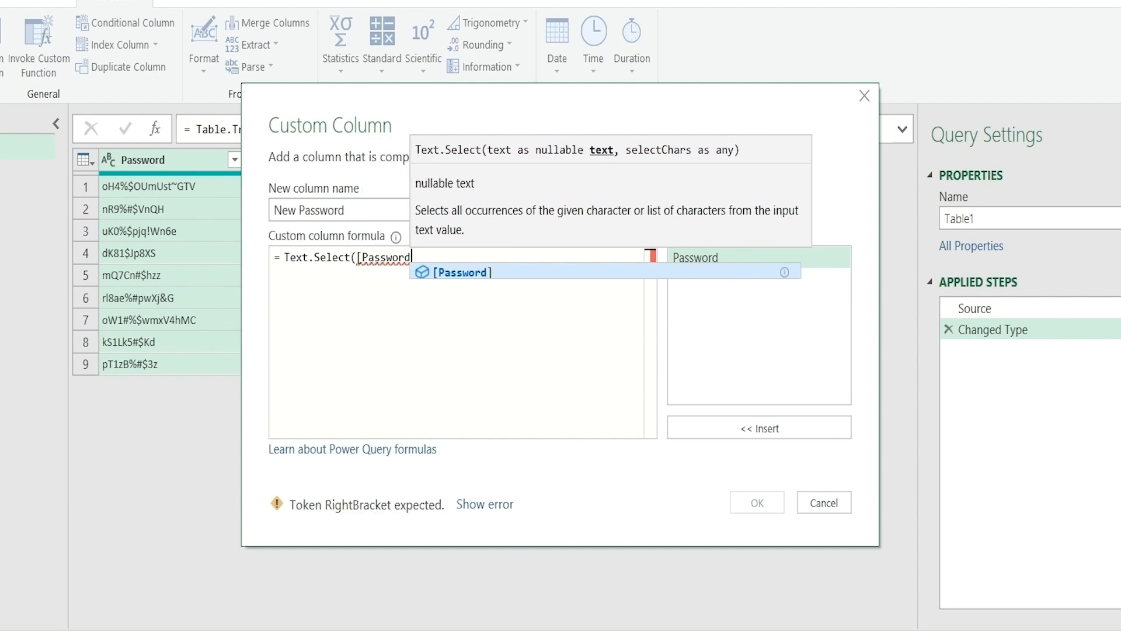
{"action": "type", "text": "],"}
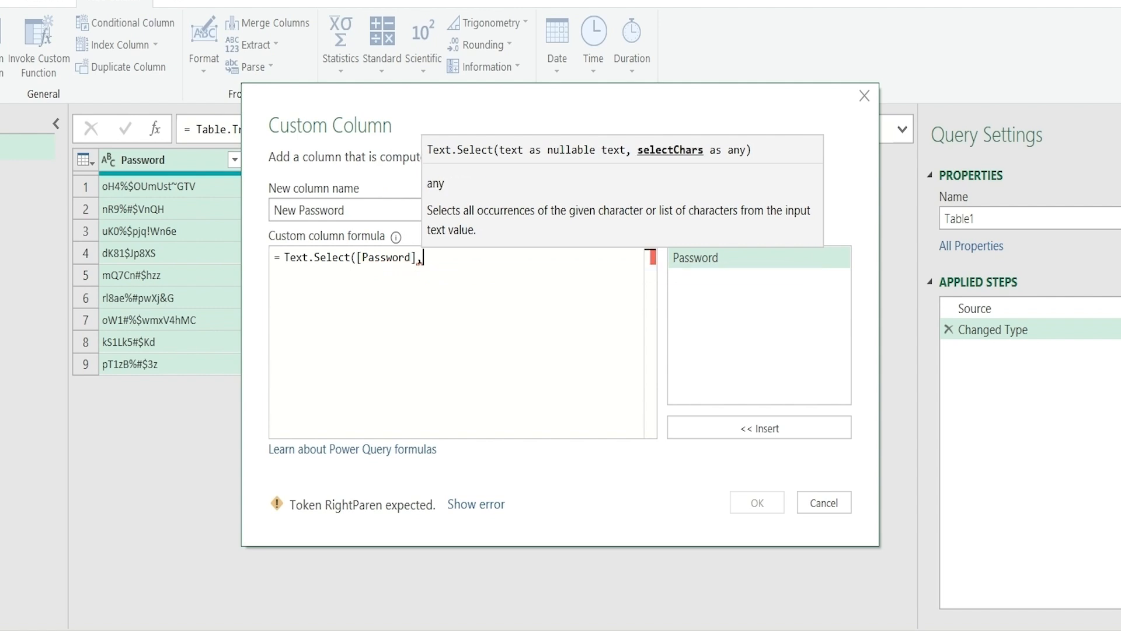
{"action": "type", "text": "\"A\"..\"z\""}
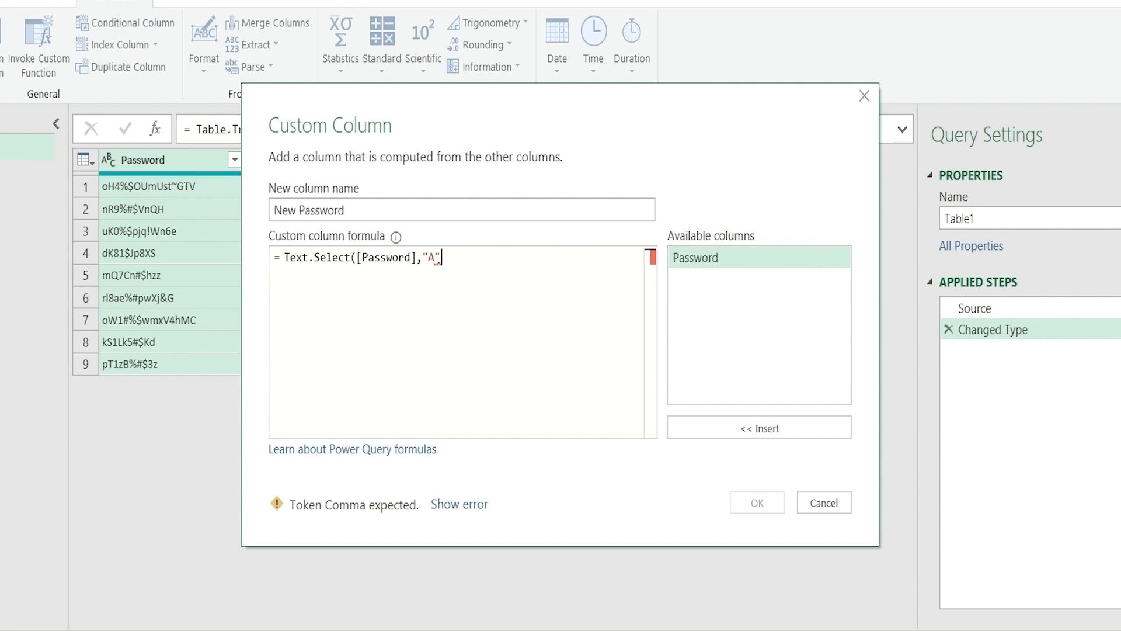
{"action": "type", "text": ",\"0\"..\"9\""}
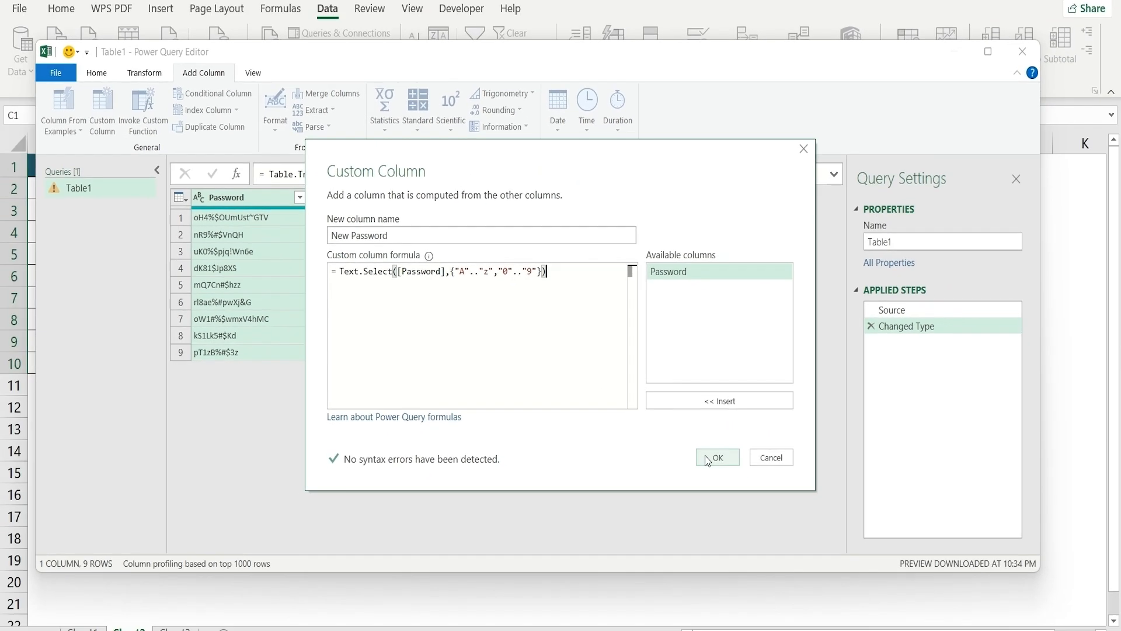
Load the New Password query onto the Table1 sheet and widen columns A and B to fit
{"action": "left_click", "coordinate": [717, 457]}
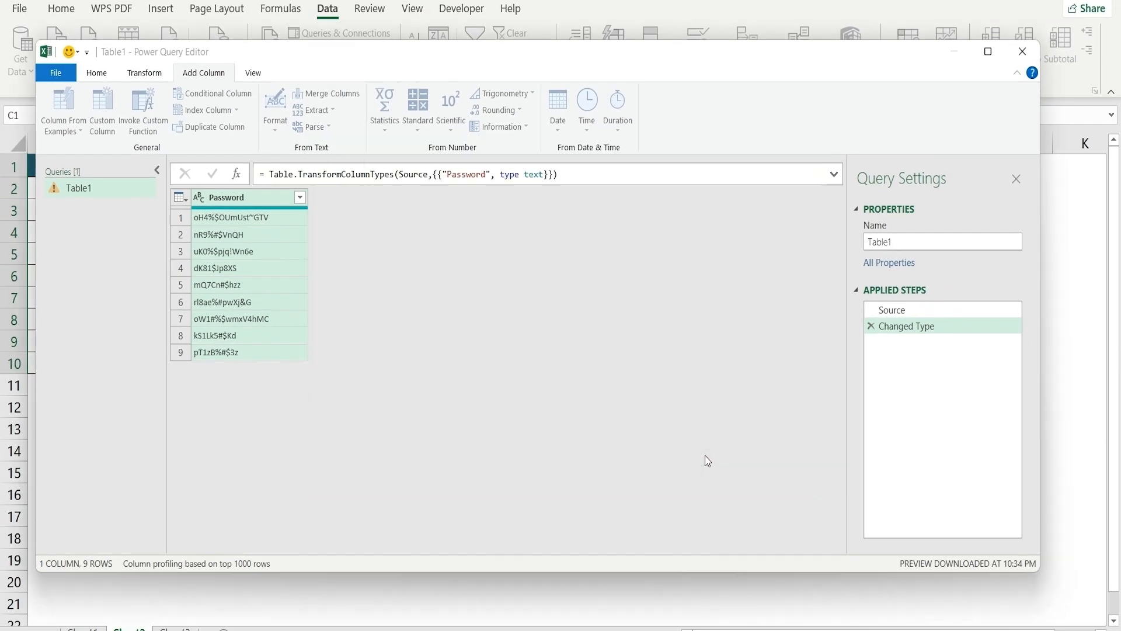
{"action": "left_click", "coordinate": [55, 72]}
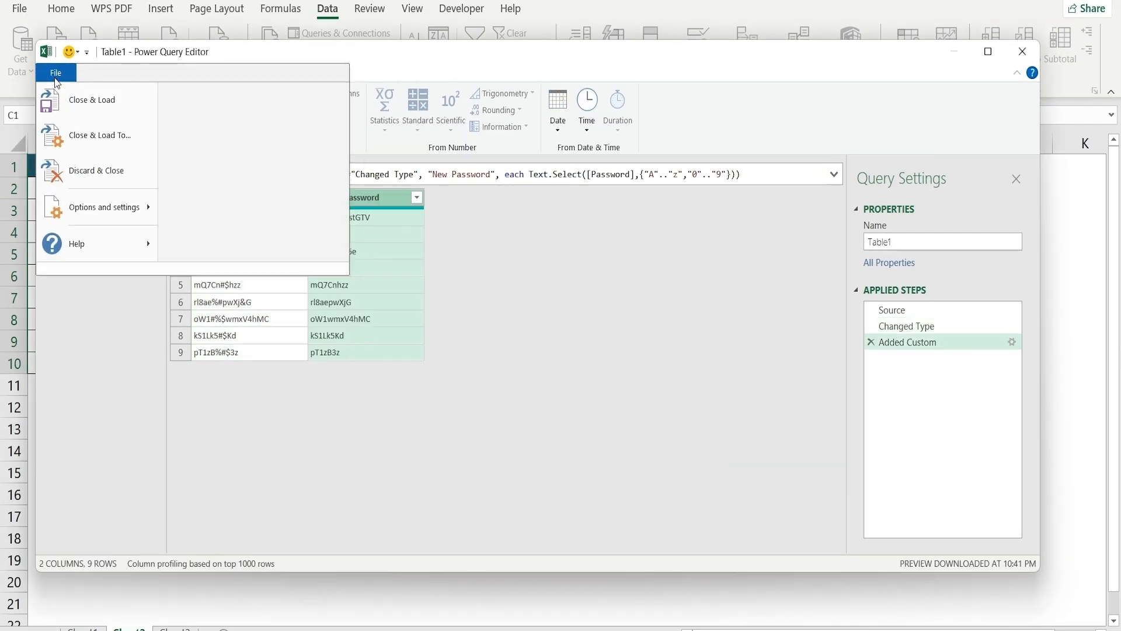
{"action": "left_click", "coordinate": [85, 104]}
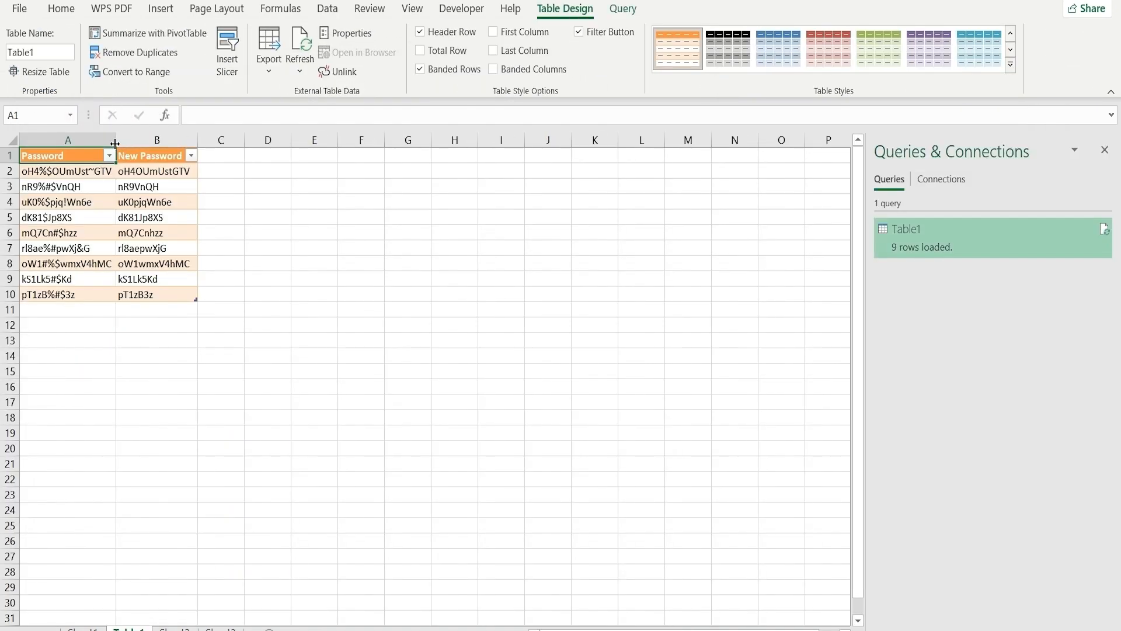
{"action": "left_click_drag", "start_coordinate": [115, 144], "coordinate": [140, 142]}
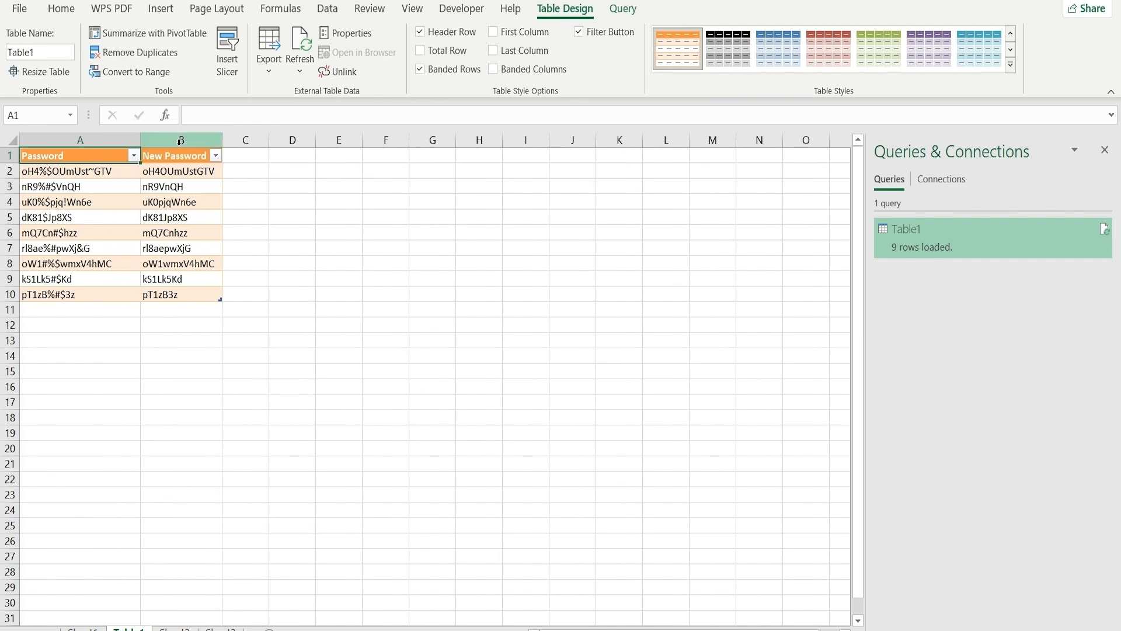
{"action": "left_click_drag", "start_coordinate": [222, 142], "coordinate": [257, 140]}
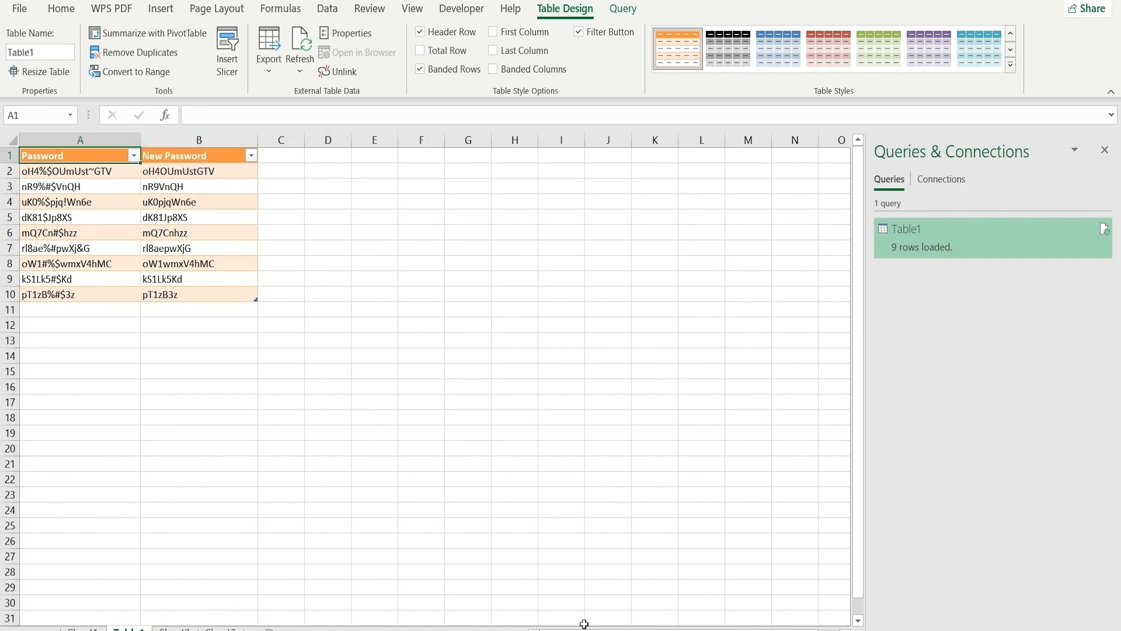
Copy the New Password column B1:B10 and pick cell D1 on Sheet2 as the destination
{"action": "left_click", "coordinate": [1112, 629]}
{"action": "left_click", "coordinate": [1113, 629]}
{"action": "left_click", "coordinate": [1113, 630]}
{"action": "left_click", "coordinate": [1113, 630]}
{"action": "left_click_drag", "start_coordinate": [287, 188], "coordinate": [298, 360]}
{"action": "left_click_drag", "start_coordinate": [279, 167], "coordinate": [276, 352]}
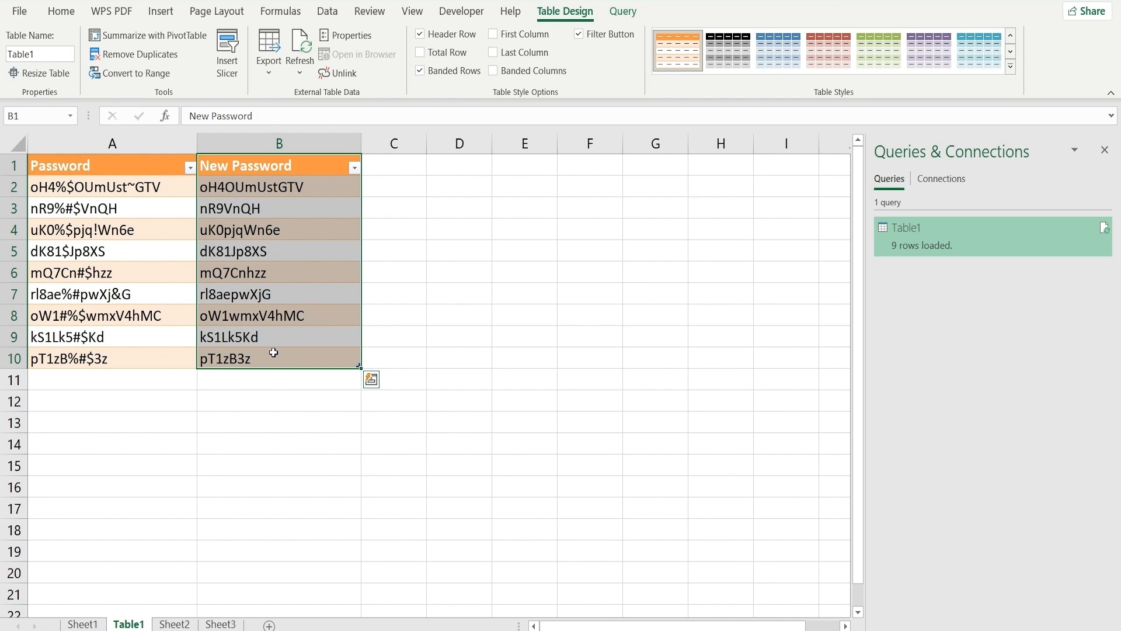
{"action": "key", "text": "ctrl+c"}
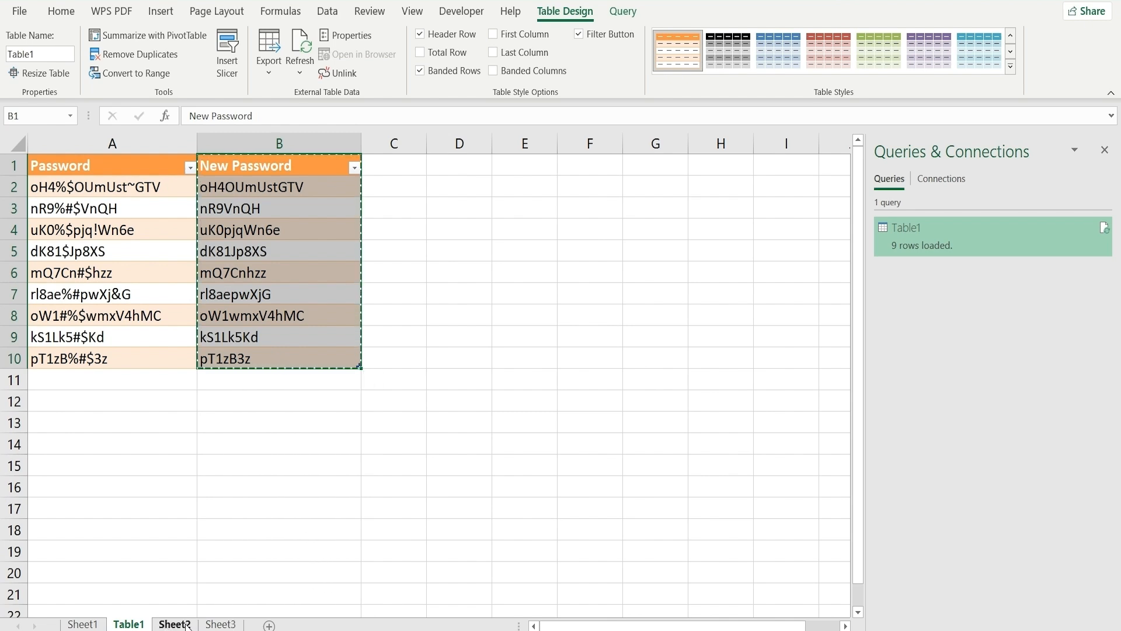
{"action": "left_click", "coordinate": [174, 624]}
{"action": "left_click", "coordinate": [453, 165]}
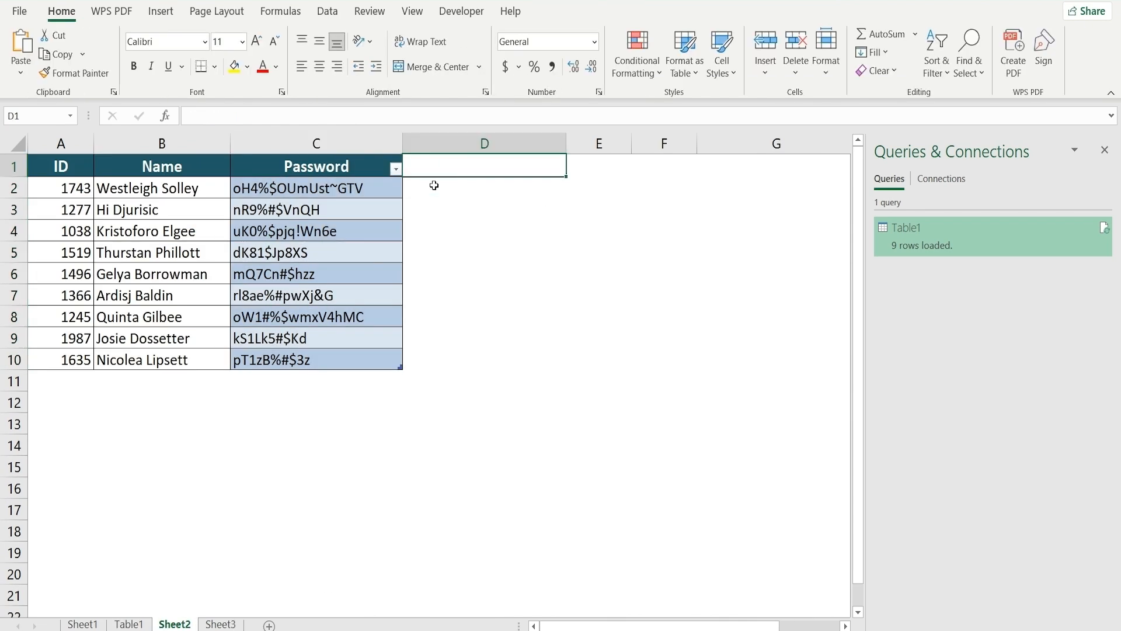
Paste the cleaned passwords into Sheet2 D1, then copy Sheet4's original passwords C2:C10 into a widened column D
{"action": "key", "text": "ctrl+v"}
{"action": "left_click", "coordinate": [678, 281]}
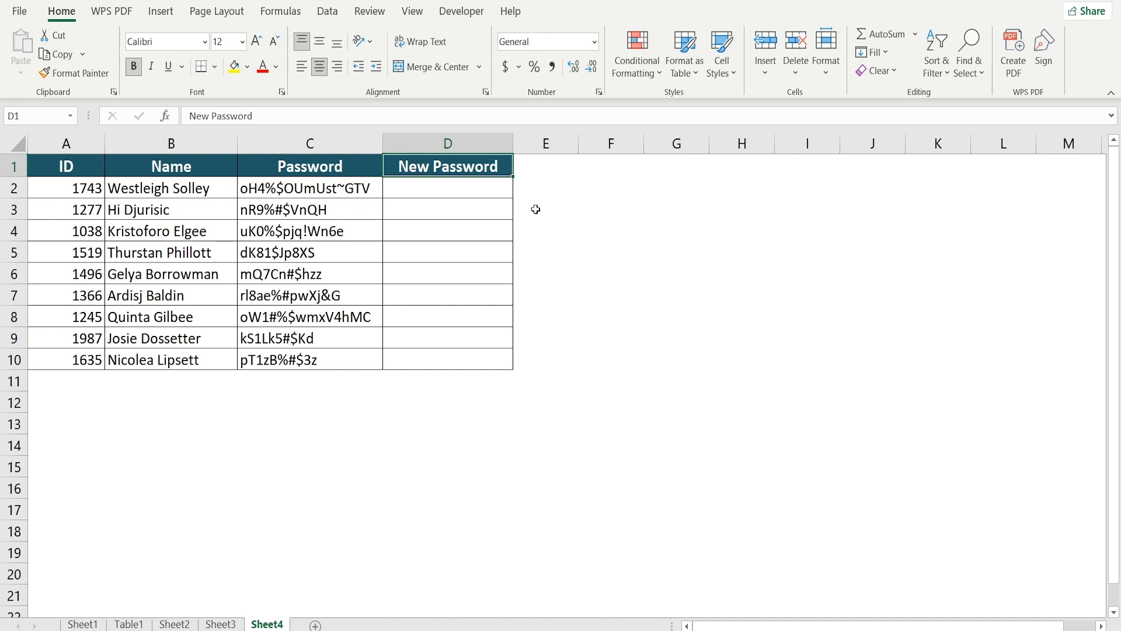
{"action": "left_click_drag", "start_coordinate": [365, 192], "coordinate": [361, 358]}
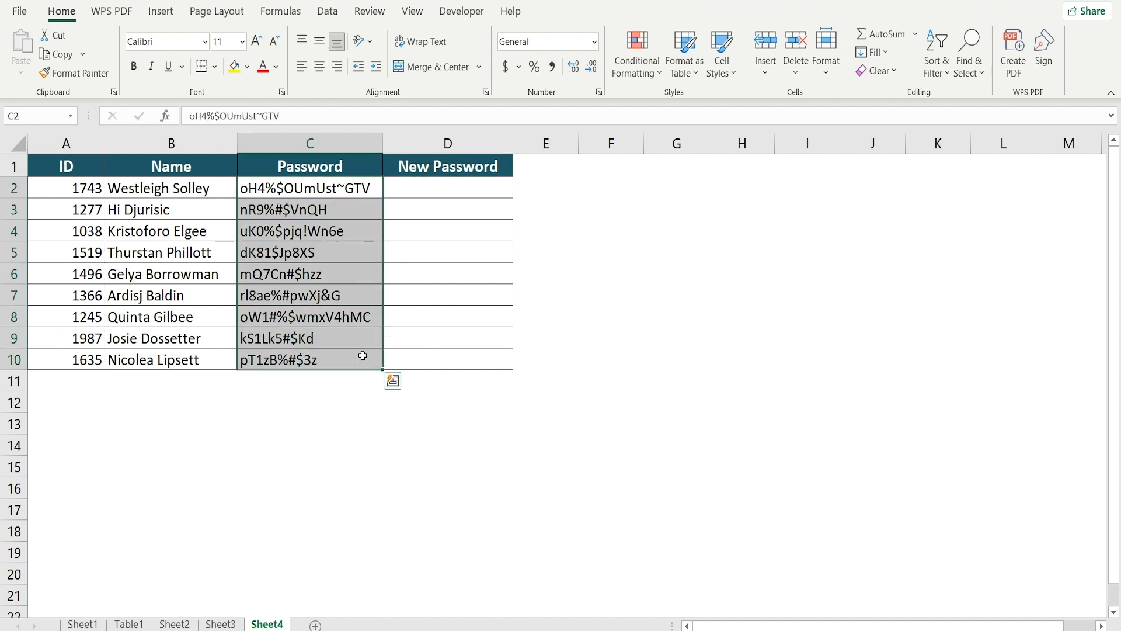
{"action": "key", "text": "ctrl+c"}
{"action": "left_click", "coordinate": [409, 188]}
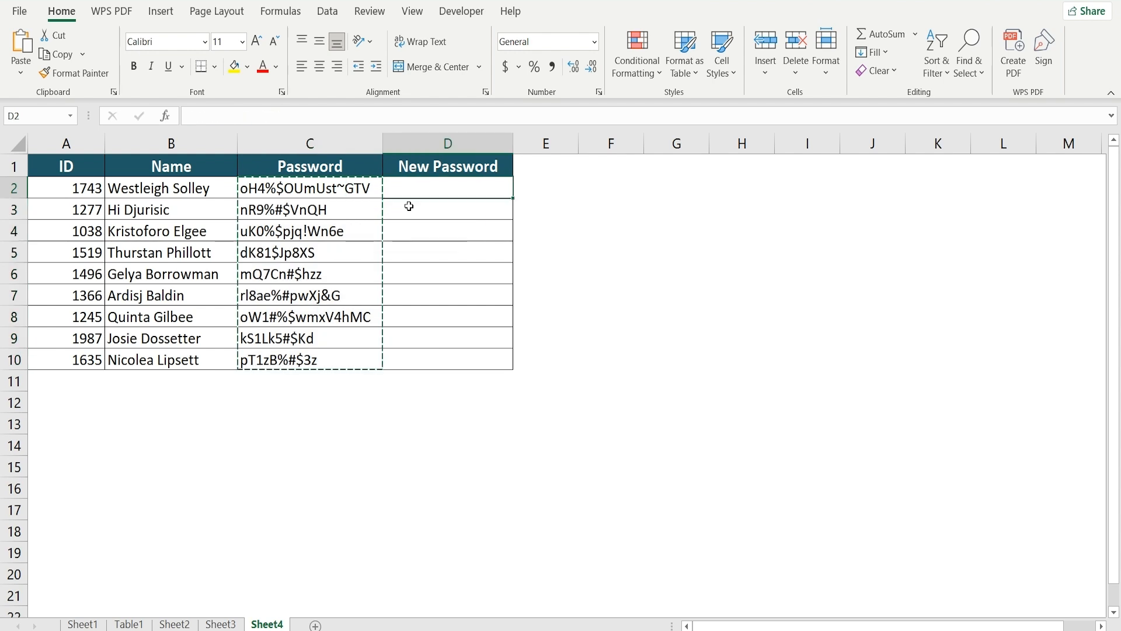
{"action": "key", "text": "ctrl+v"}
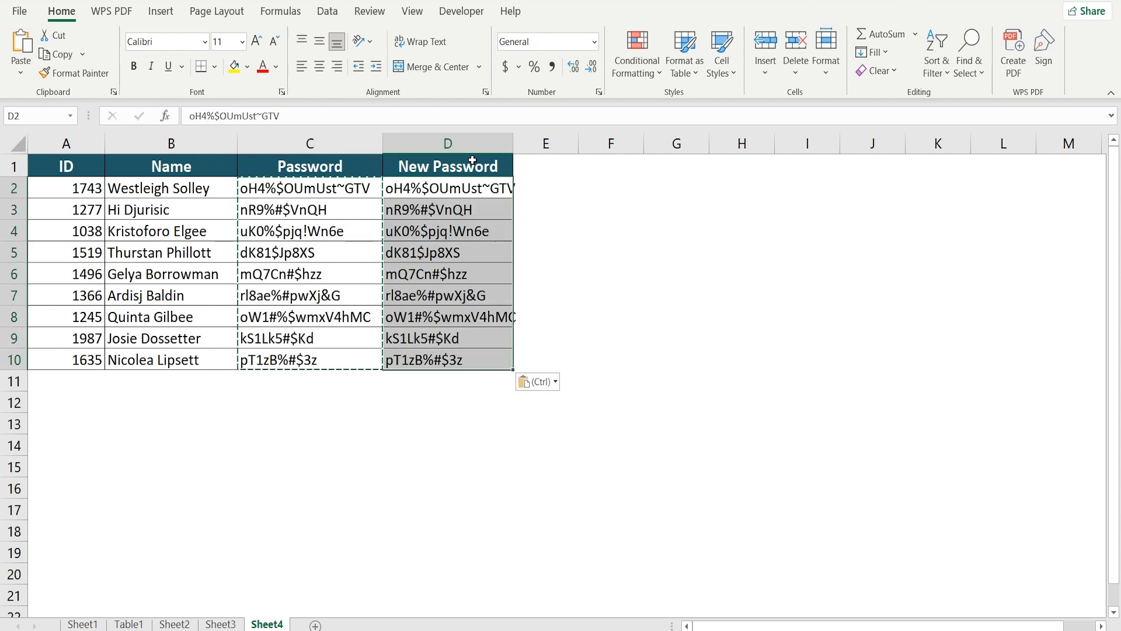
{"action": "left_click_drag", "start_coordinate": [510, 134], "coordinate": [550, 135]}
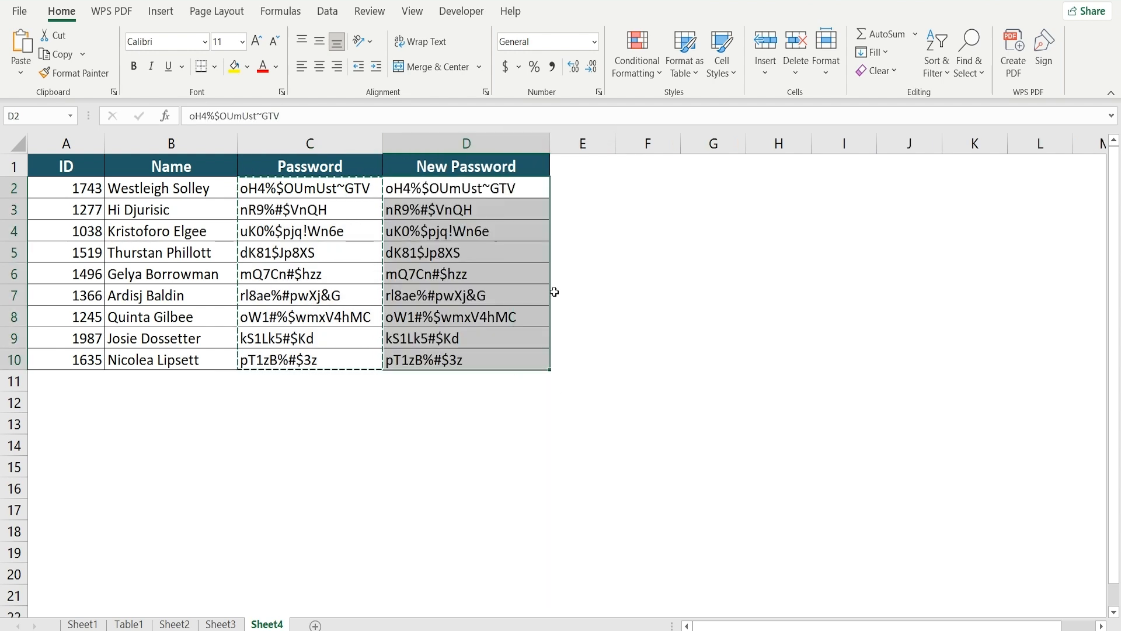
{"action": "key", "text": "Escape"}
Insert a new VBA module, paste the RemoveSpecialCharacters macro into it, and save the workbook
{"action": "left_click", "coordinate": [462, 11]}
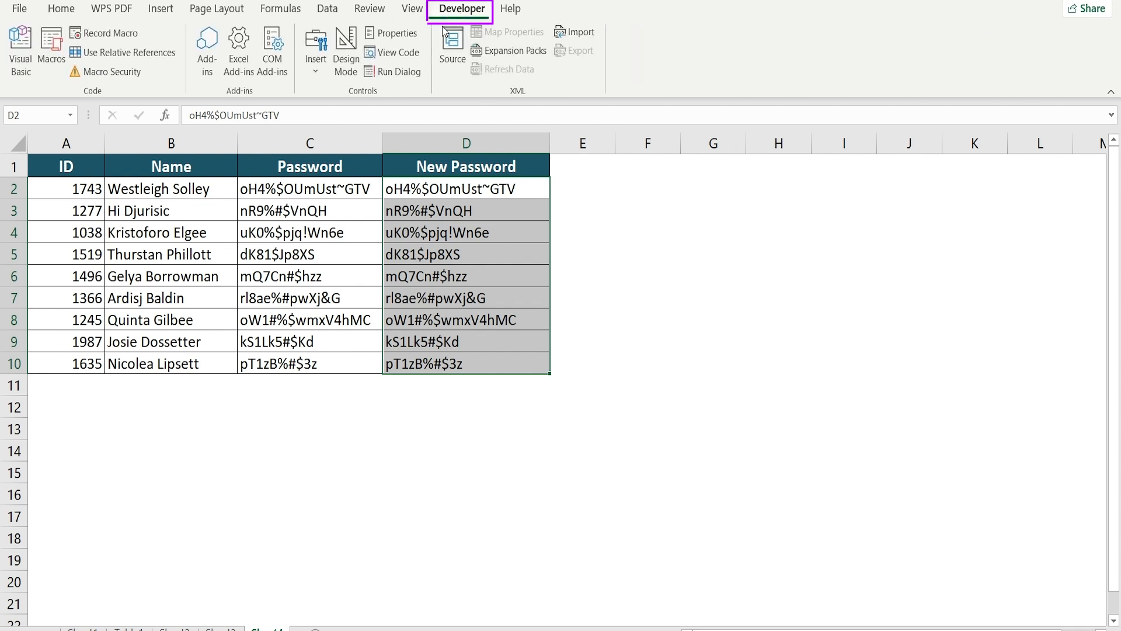
{"action": "left_click", "coordinate": [21, 49]}
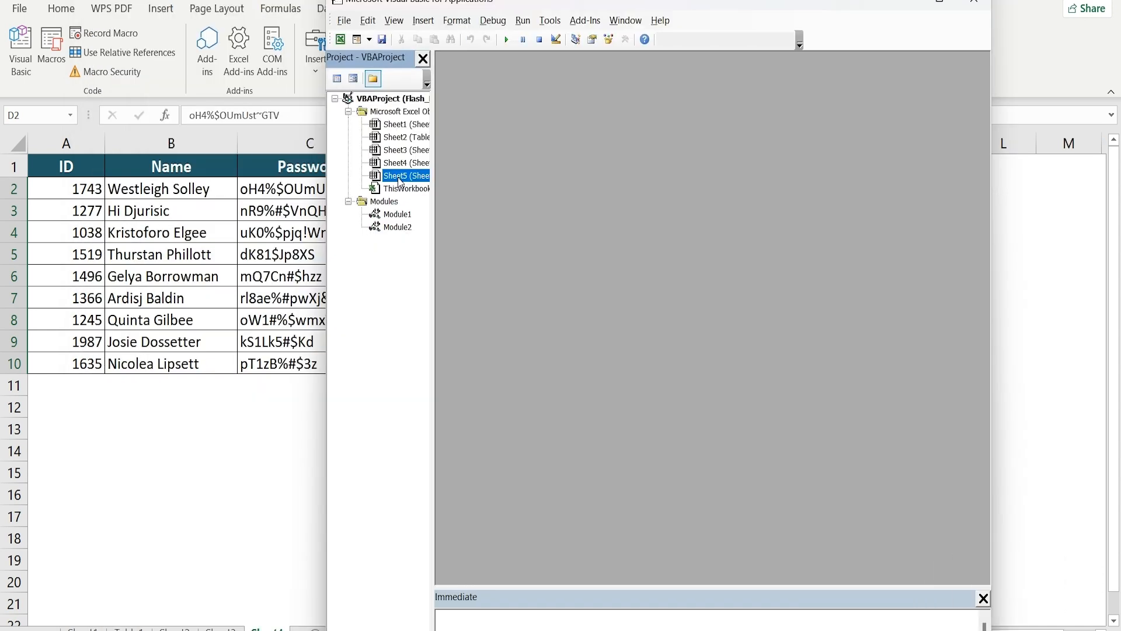
{"action": "right_click", "coordinate": [399, 178]}
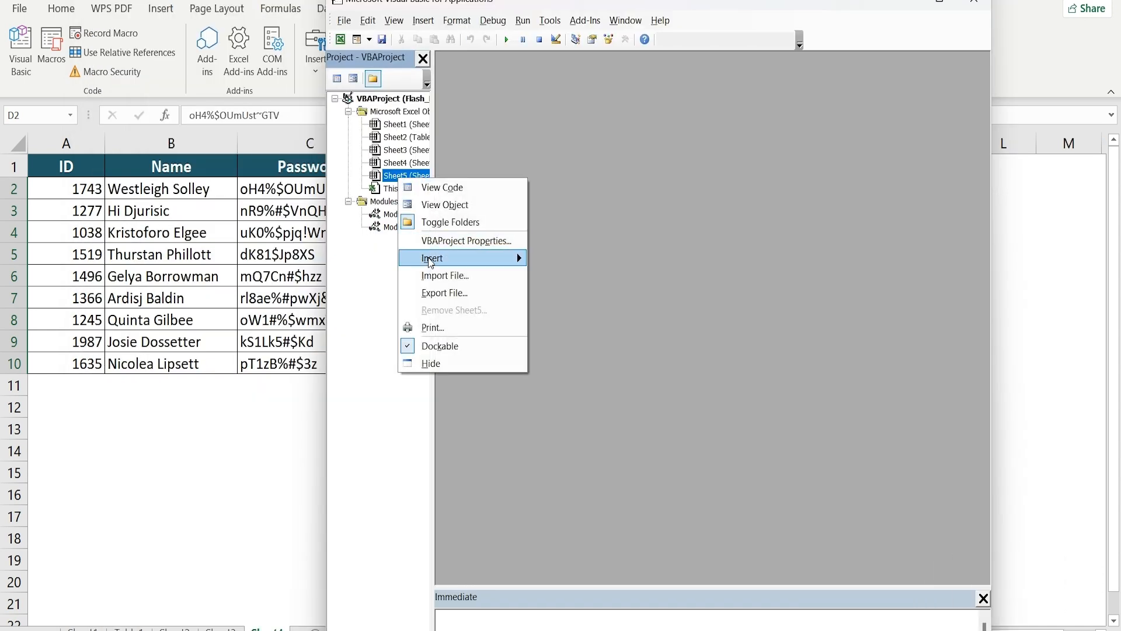
{"action": "mouse_move", "coordinate": [430, 262]}
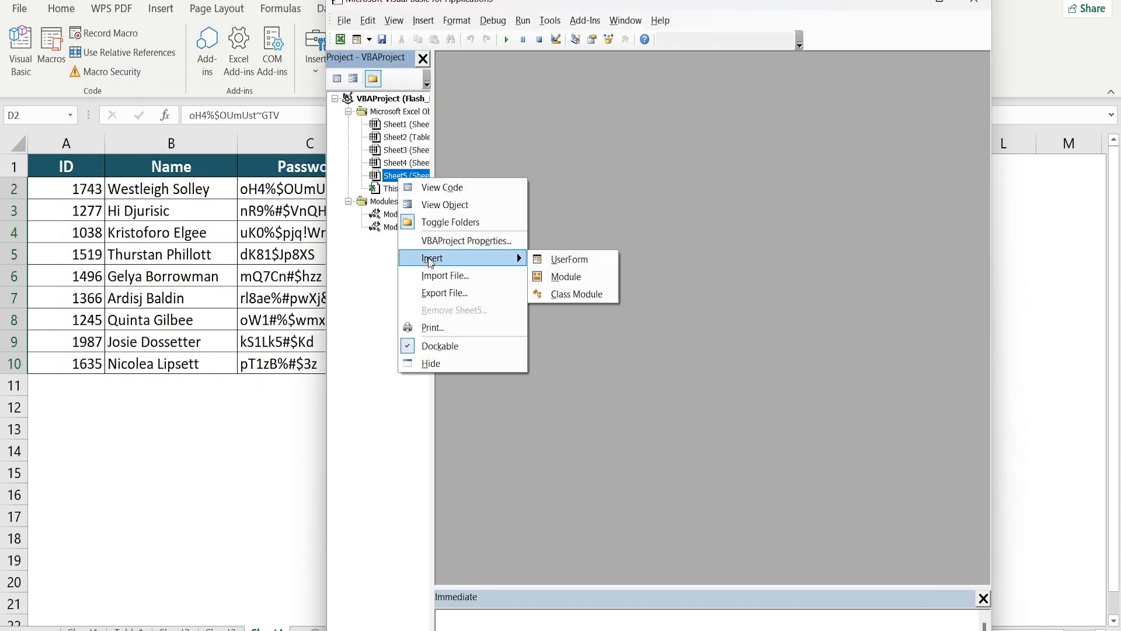
{"action": "left_click", "coordinate": [559, 280]}
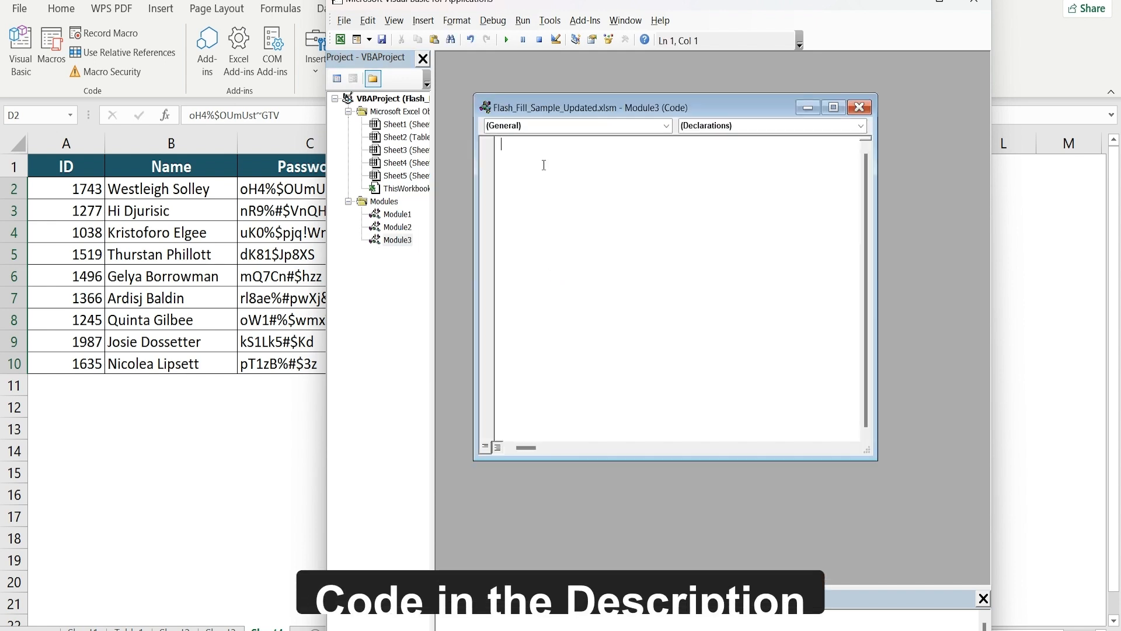
{"action": "key", "text": "ctrl+v"}
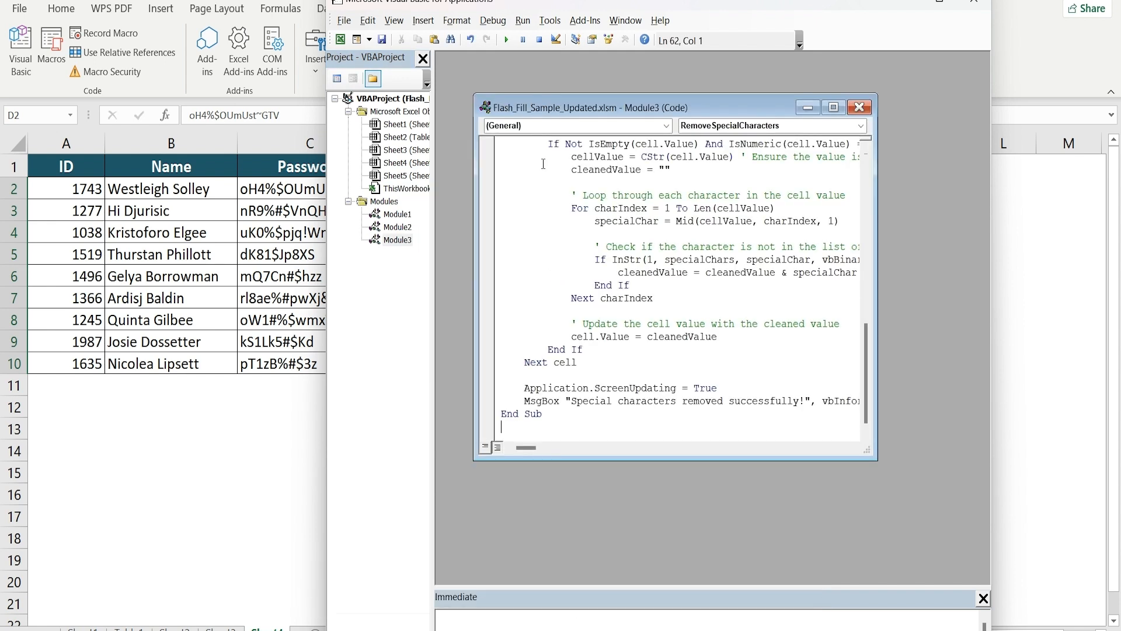
{"action": "key", "text": "ctrl+s"}
Run the RemoveSpecialCharacters macro on D2:D9, stripping the characters !~#$ from the passwords
{"action": "left_click", "coordinate": [860, 107]}
{"action": "left_click", "coordinate": [961, 7]}
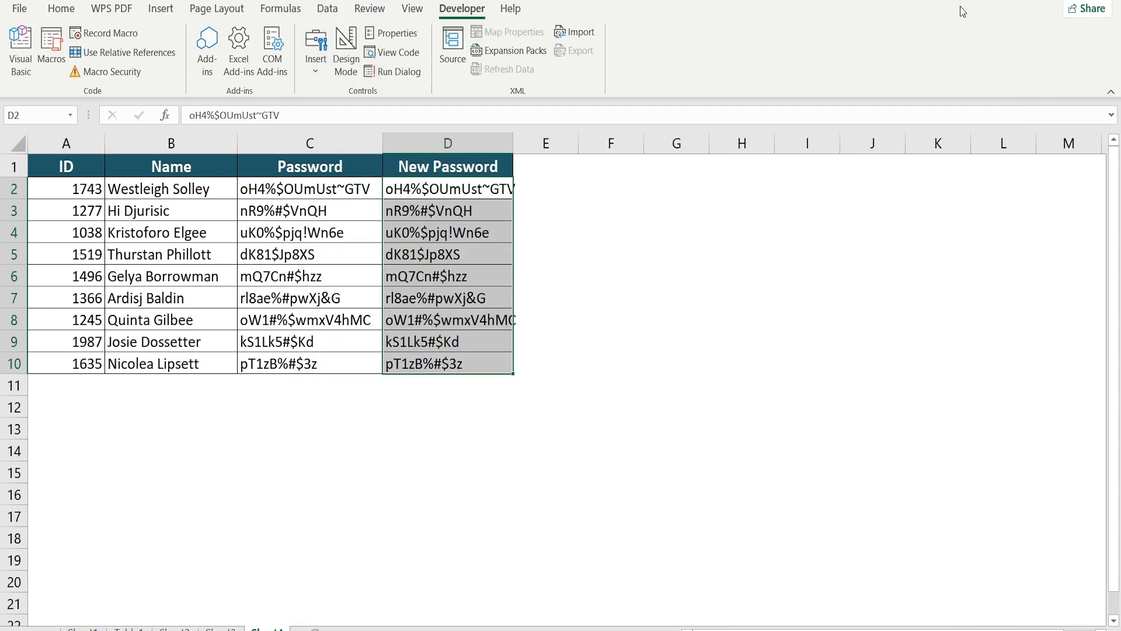
{"action": "left_click", "coordinate": [52, 49]}
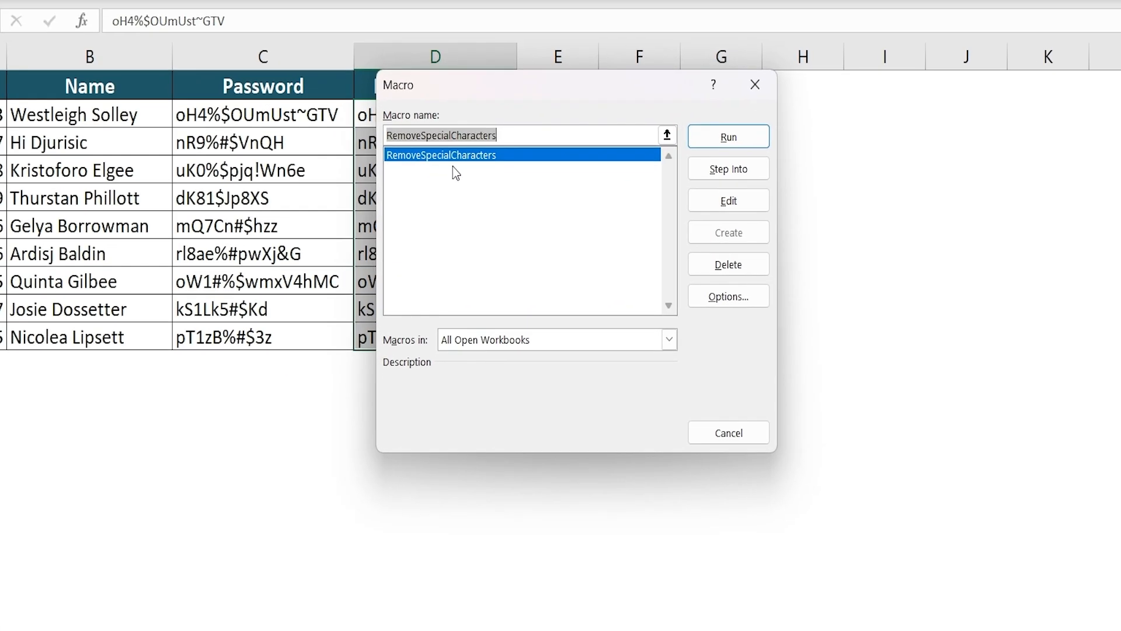
{"action": "left_click", "coordinate": [706, 138]}
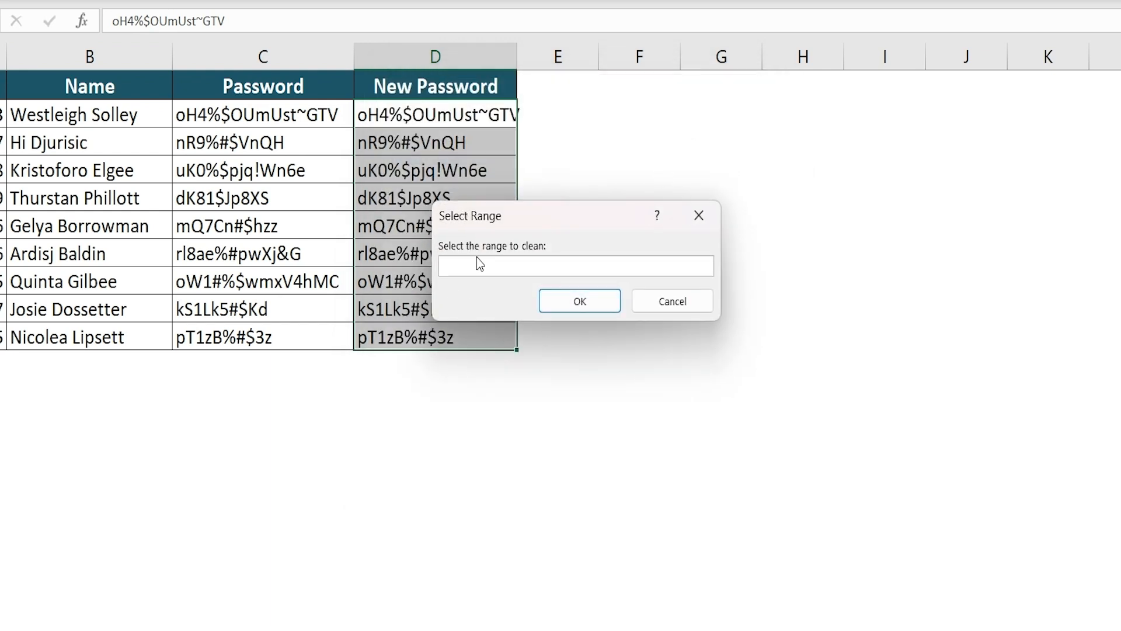
{"action": "left_click_drag", "start_coordinate": [389, 114], "coordinate": [392, 328]}
{"action": "left_click", "coordinate": [591, 300]}
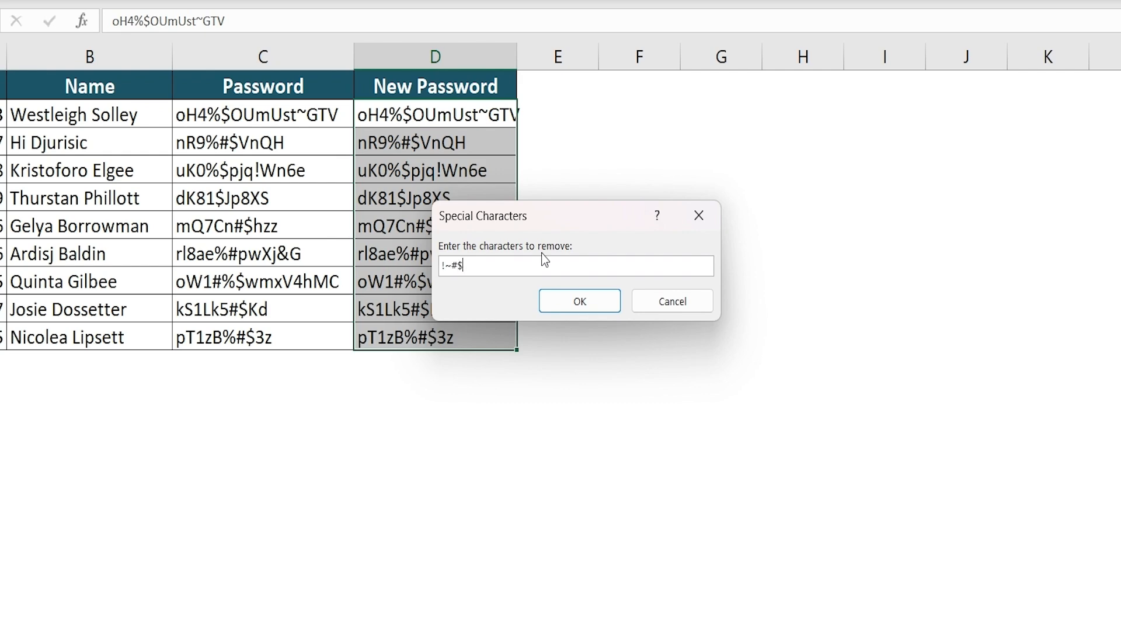
{"action": "key", "text": "Return"}
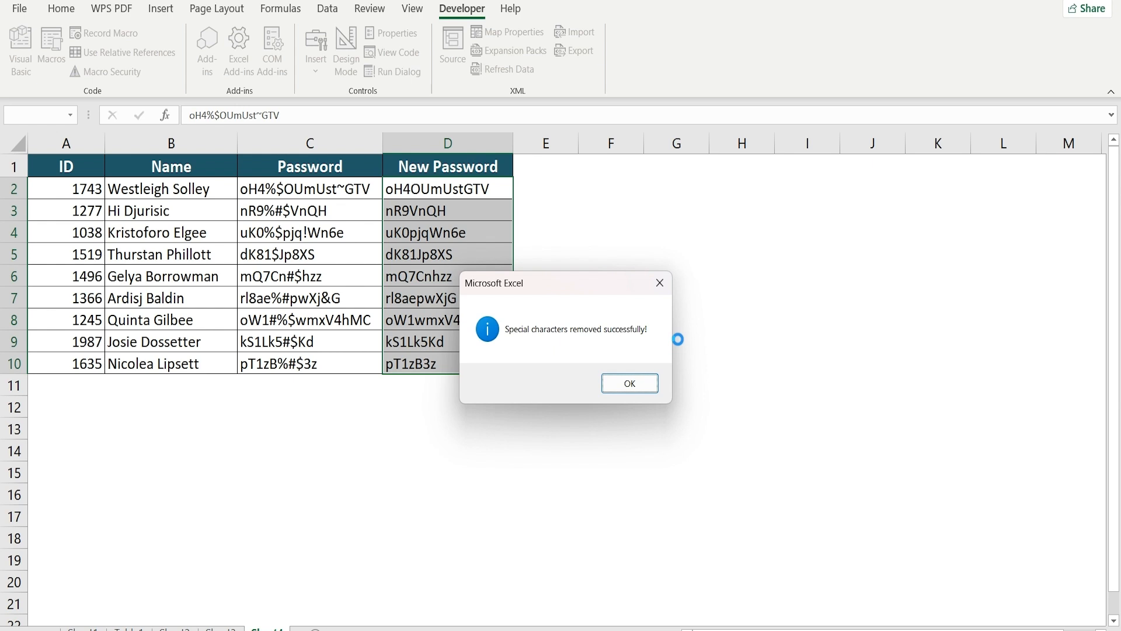
{"action": "left_click", "coordinate": [643, 384]}
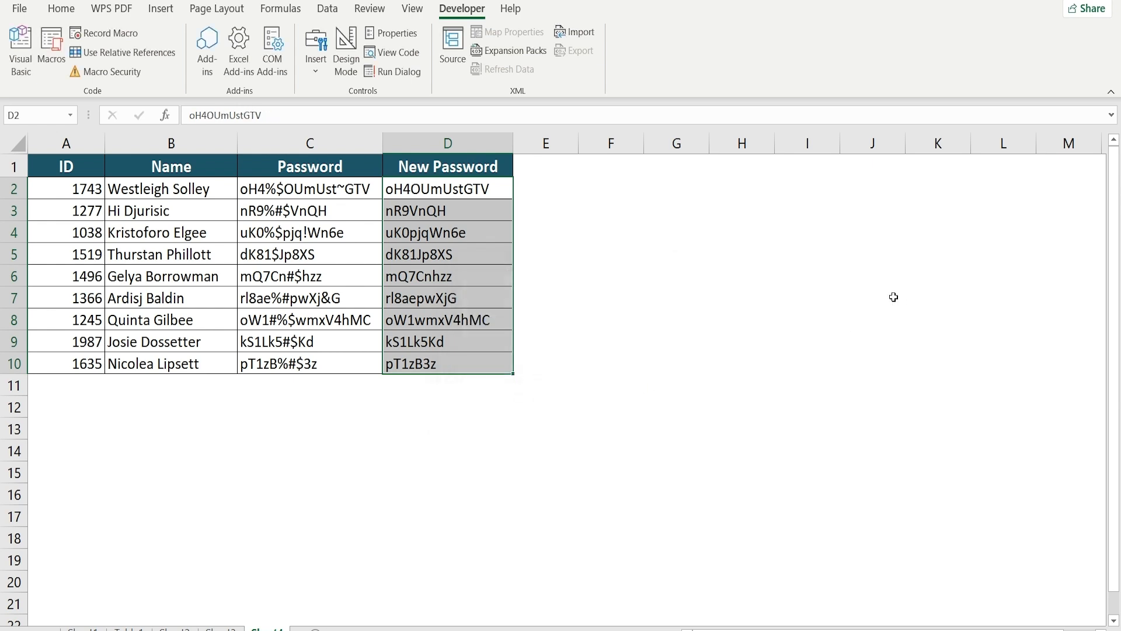